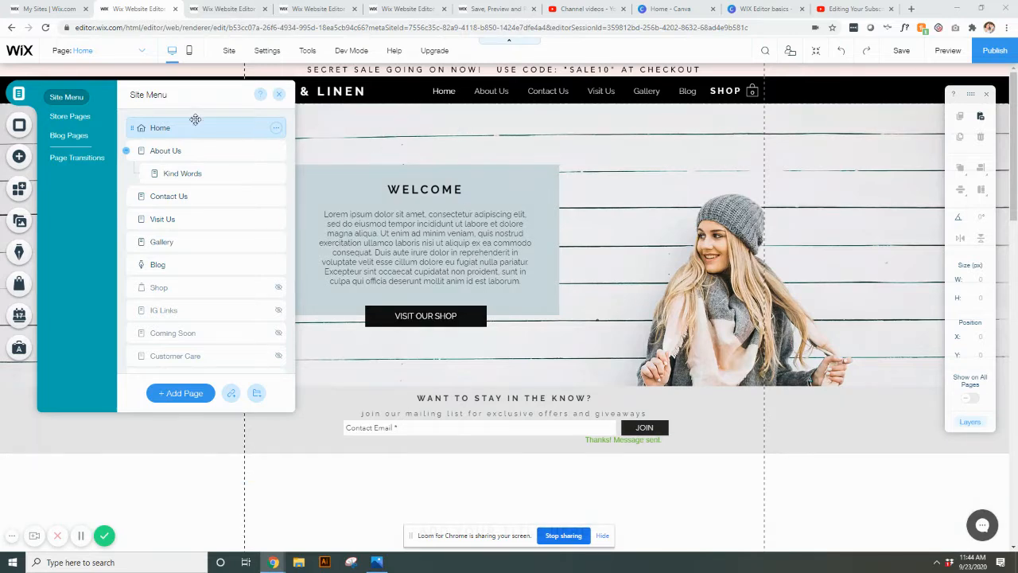
Nest the Contact Us page as a subpage under About Us in the site menu, and open it.
left_click(343, 136)
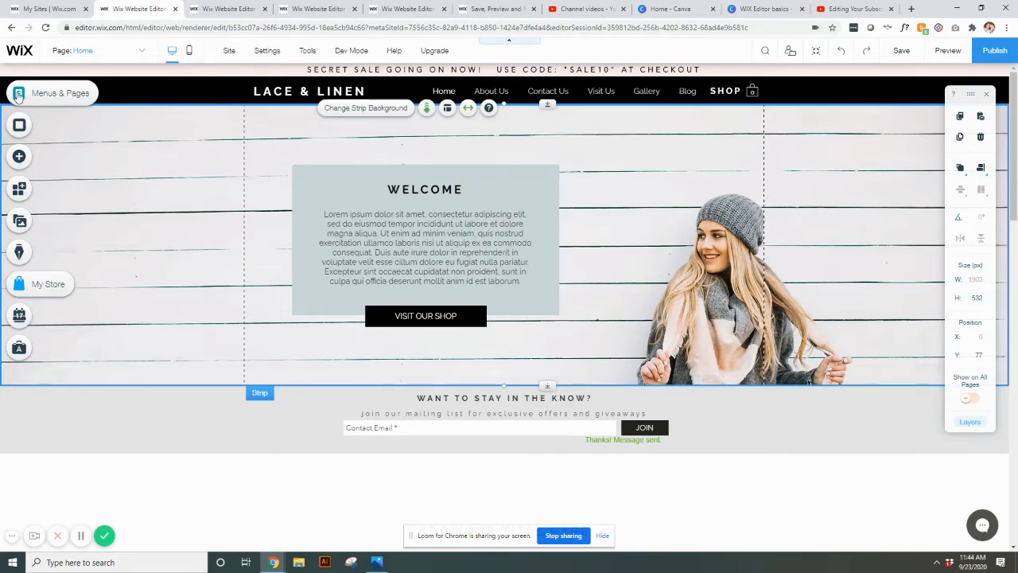
left_click(18, 96)
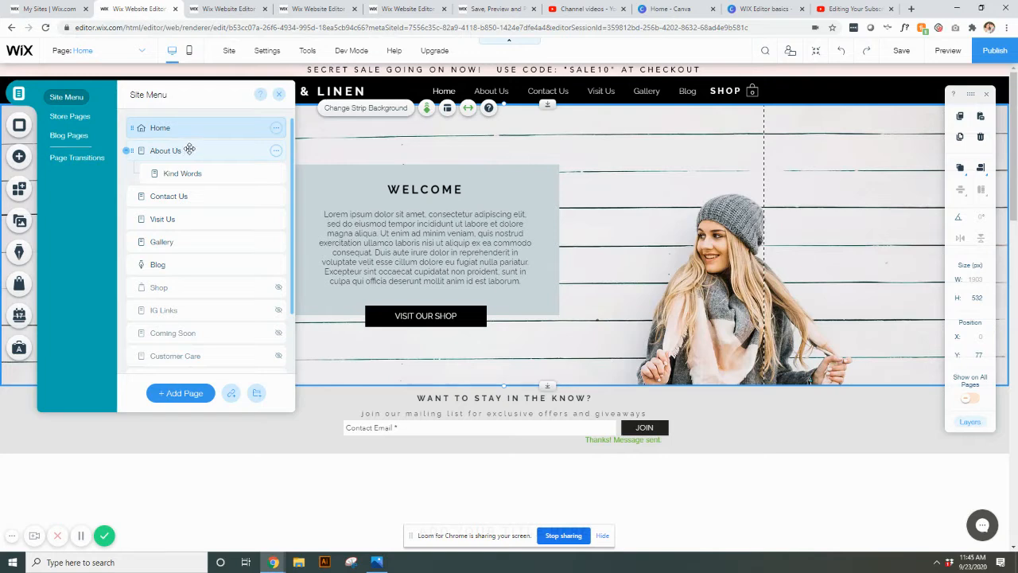
left_click_drag(155, 196, 183, 197)
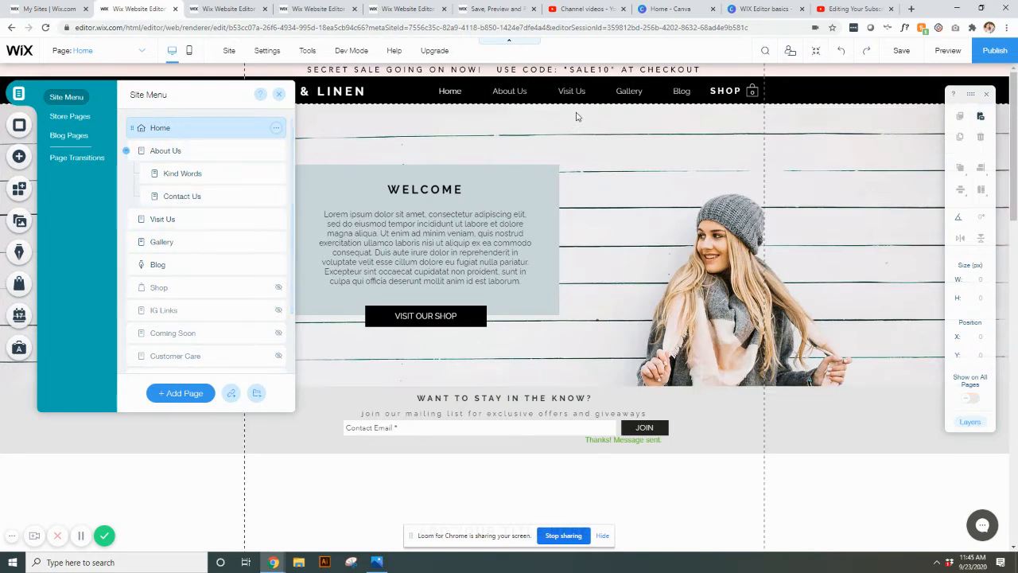
left_click(211, 199)
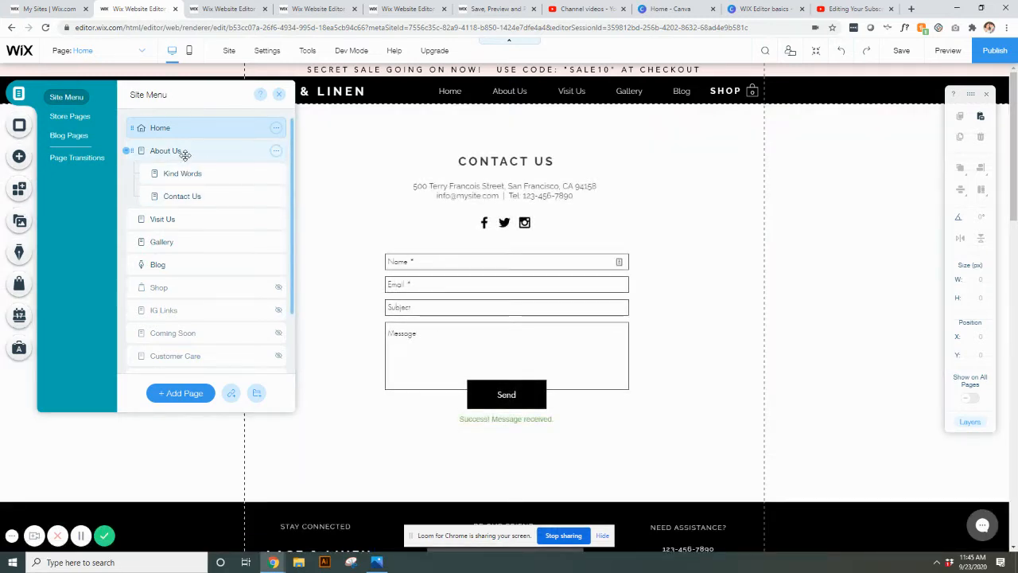
Move Contact Us back to the main level of the site menu and open the Home page.
left_click_drag(182, 197, 159, 197)
left_click(189, 129)
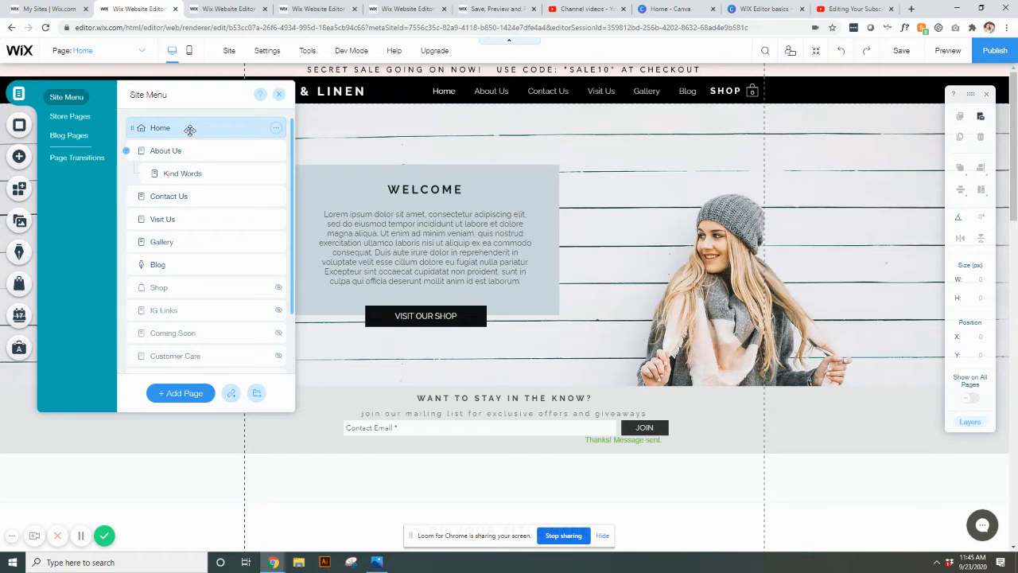
Open the About Us page and rename it "Custom Orders" in the site menu.
left_click(205, 151)
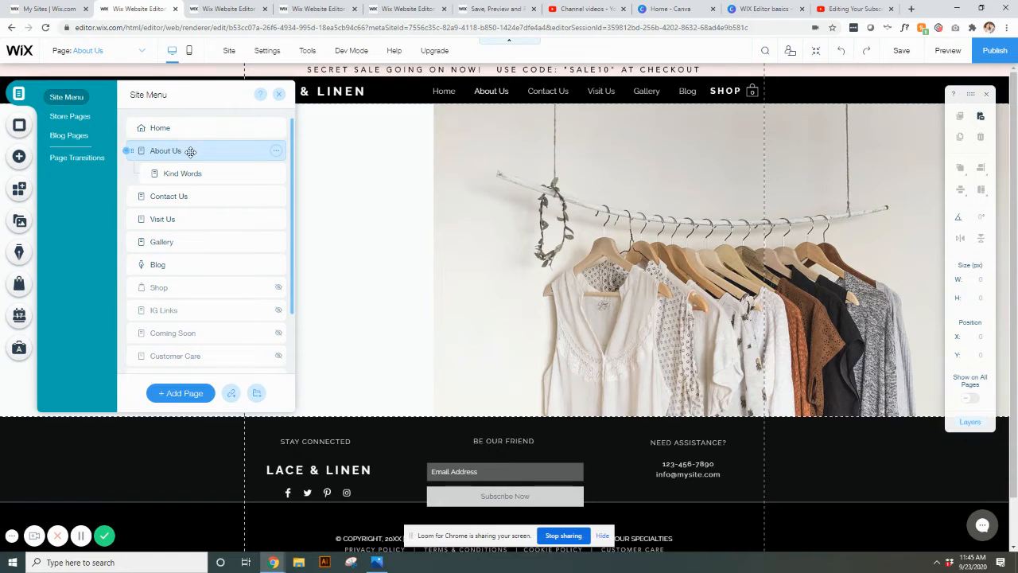
left_click(275, 152)
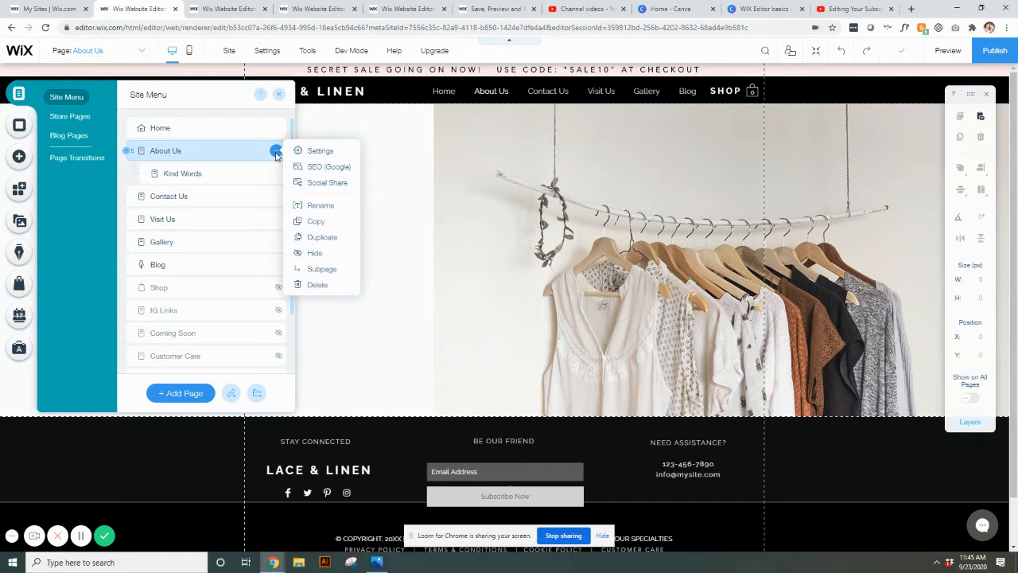
left_click(304, 205)
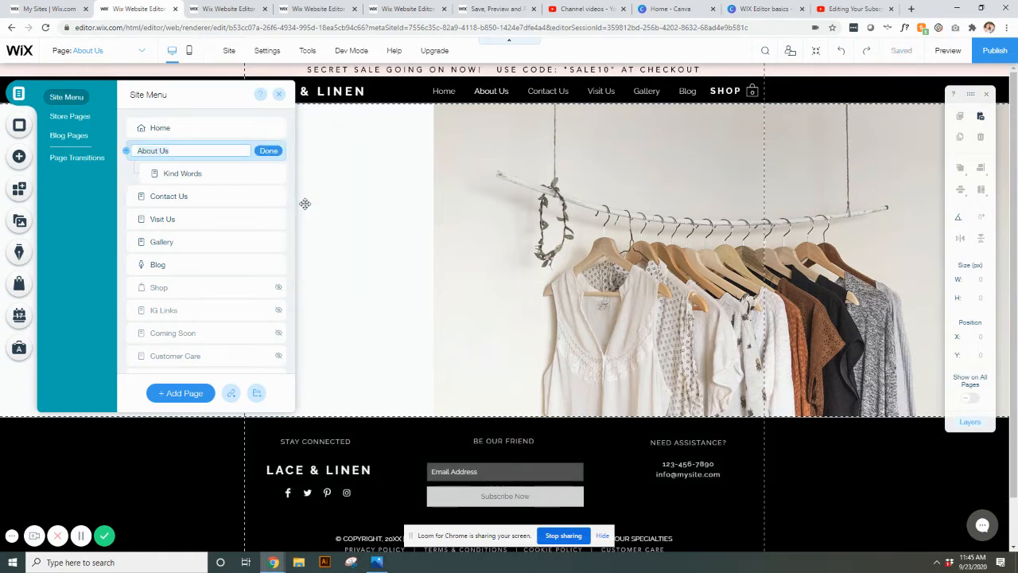
type("Custom Orders")
left_click(268, 152)
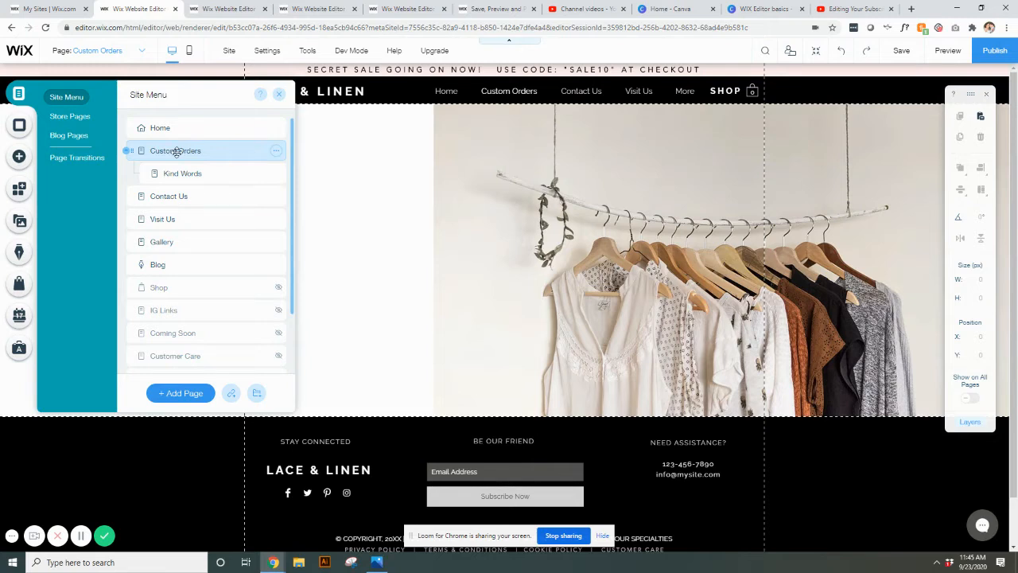
Open the Custom Orders page settings and review its advanced settings, layouts and permissions.
left_click(275, 151)
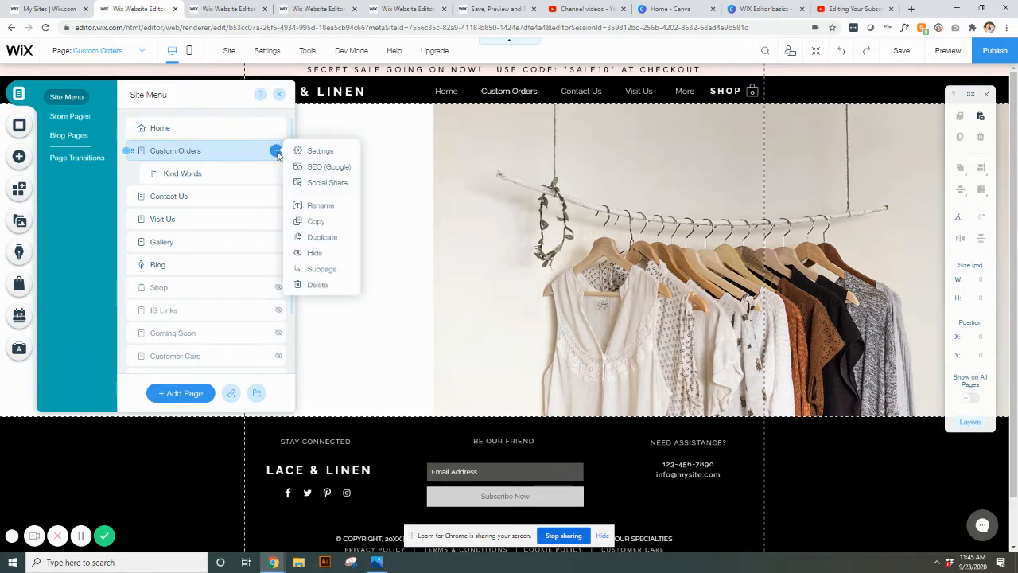
left_click(319, 155)
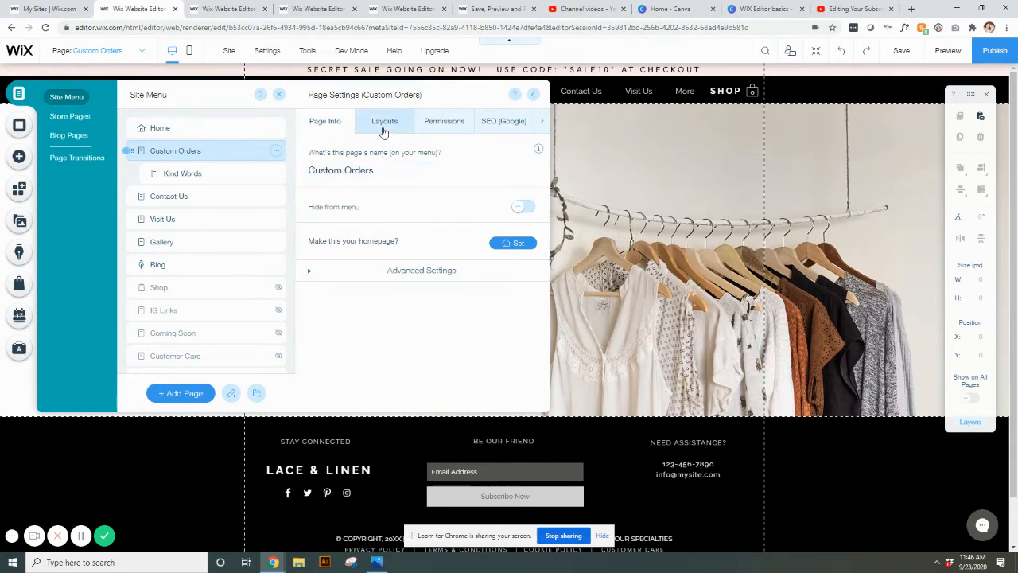
left_click(310, 270)
left_click(387, 119)
left_click(442, 122)
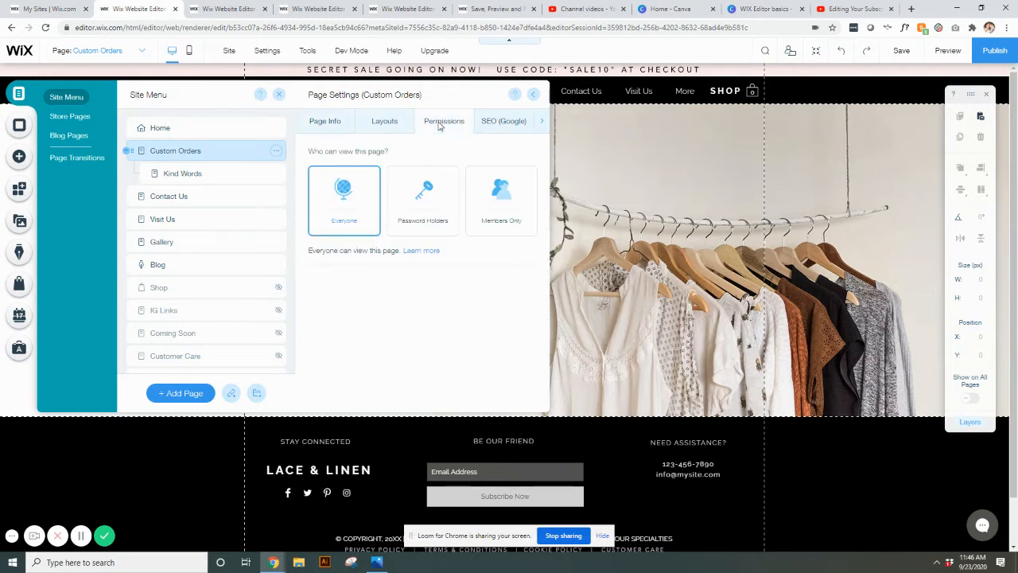
Set the Custom Orders page's URL slug to "custom-orders" in its SEO settings.
left_click(499, 121)
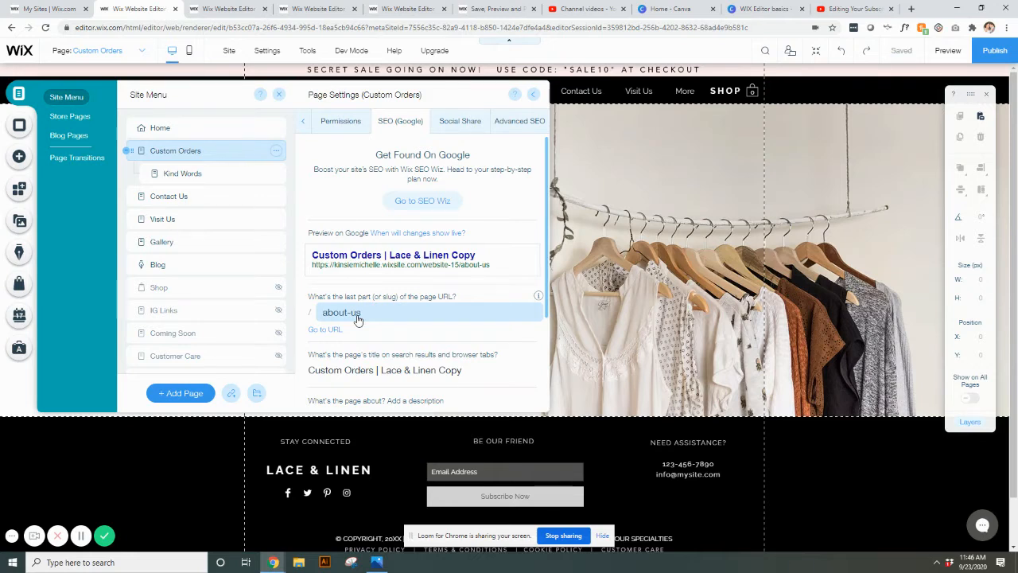
left_click(358, 314)
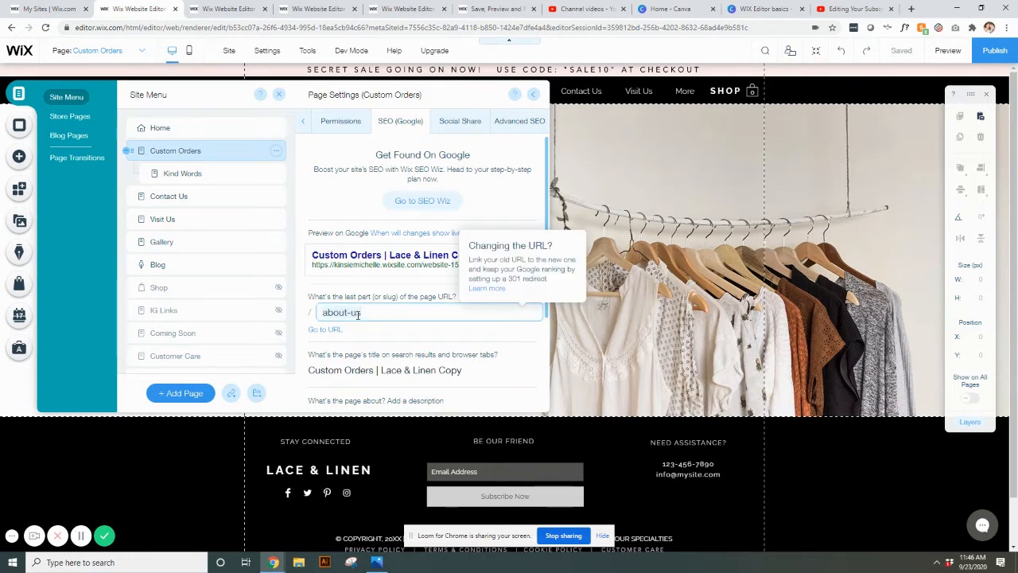
type("custom")
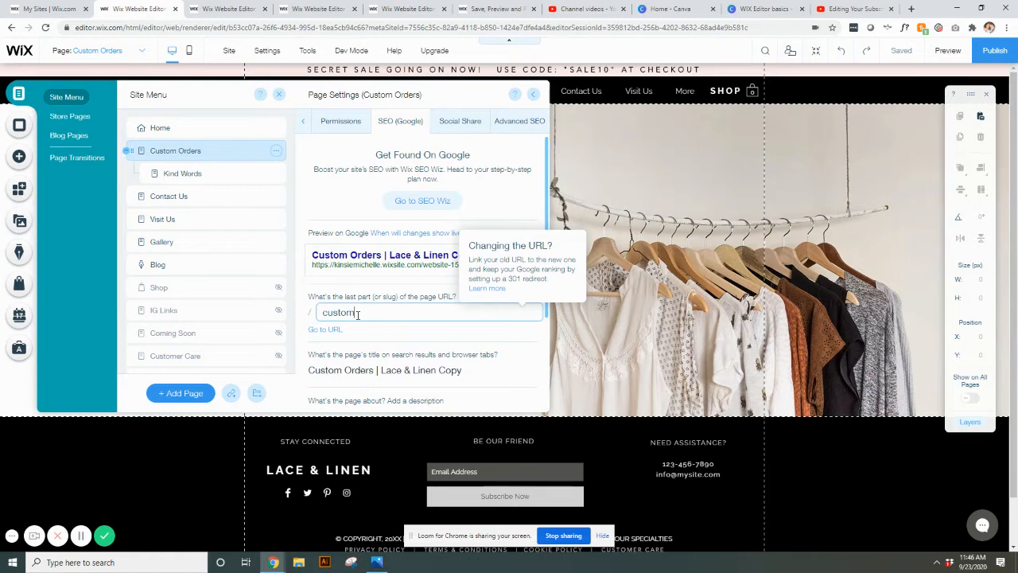
type("-orders")
left_click(377, 339)
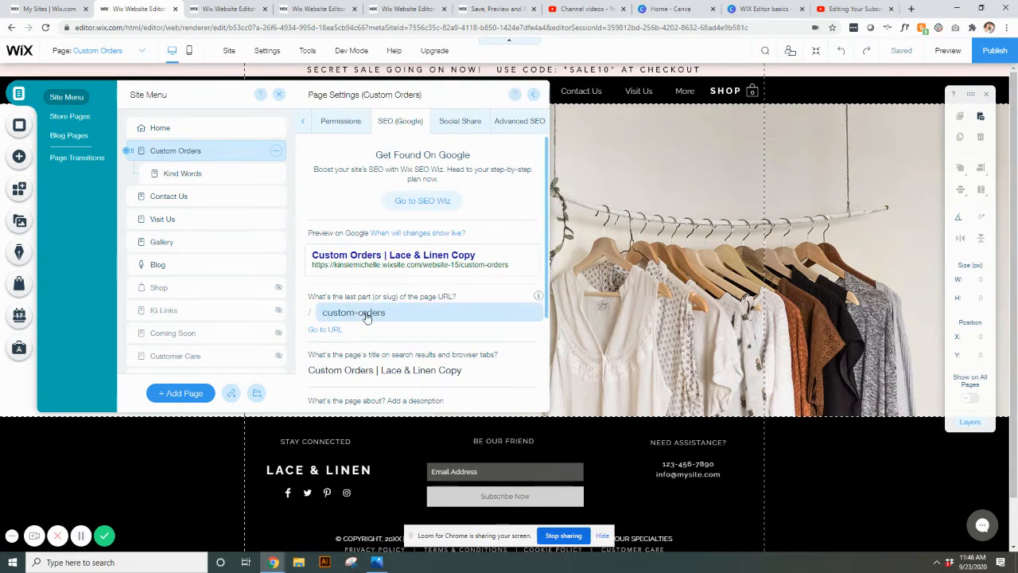
Hide the Custom Orders page from the menu in its page info settings, and close the settings.
left_click(304, 124)
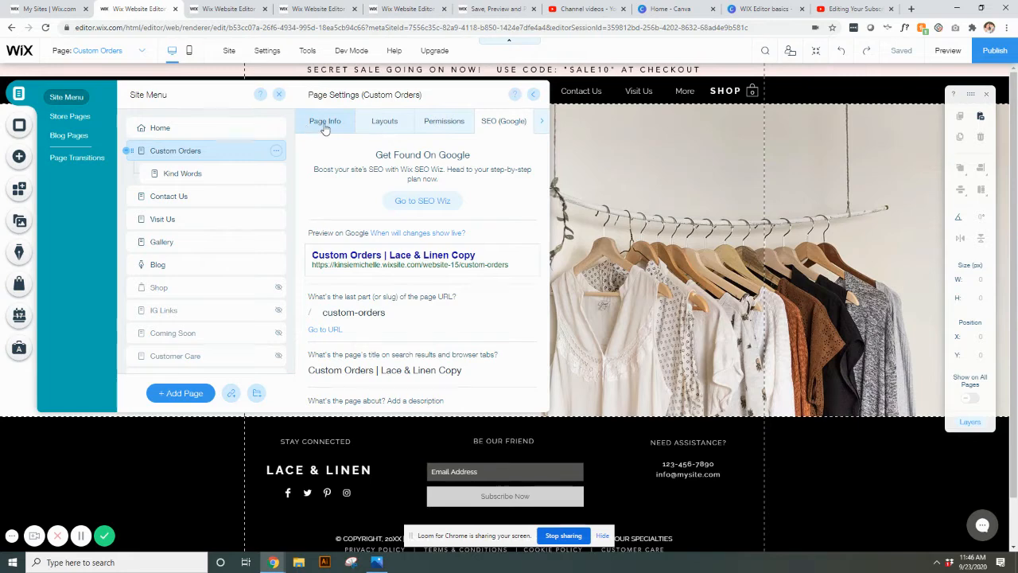
left_click(323, 124)
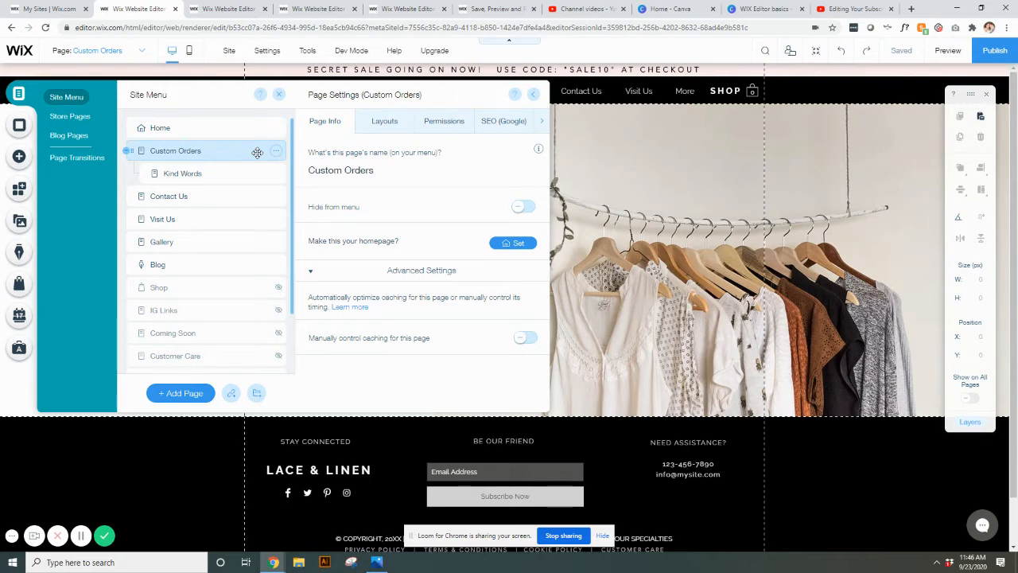
left_click(526, 207)
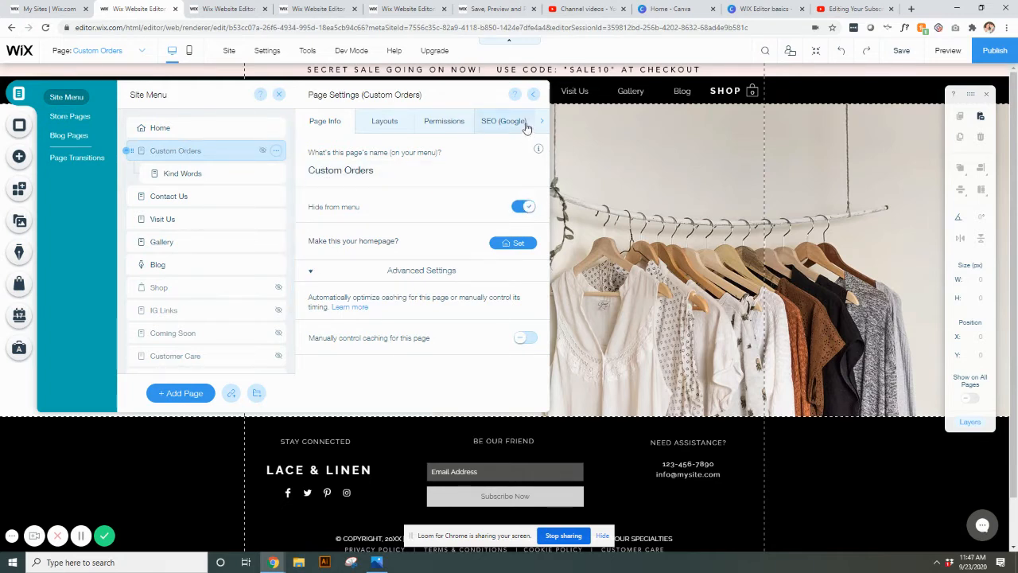
left_click(535, 94)
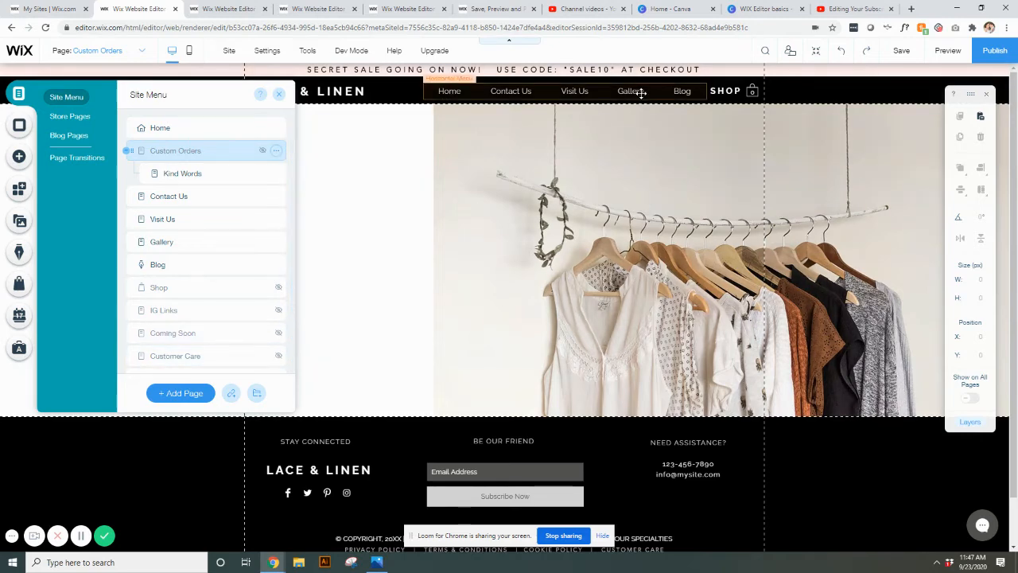
Show the hidden Custom Orders page in the site menu again.
left_click(276, 150)
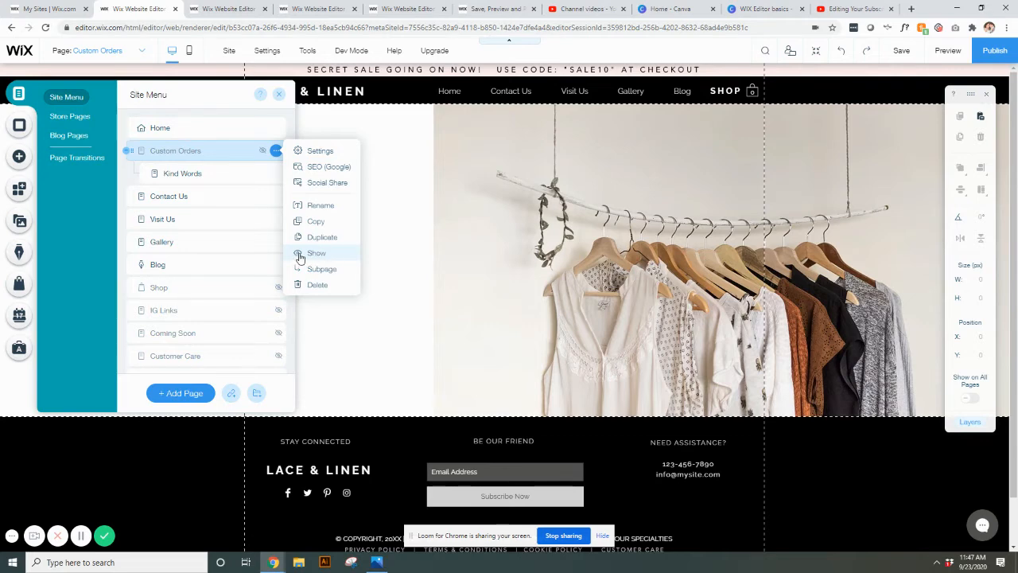
left_click(315, 256)
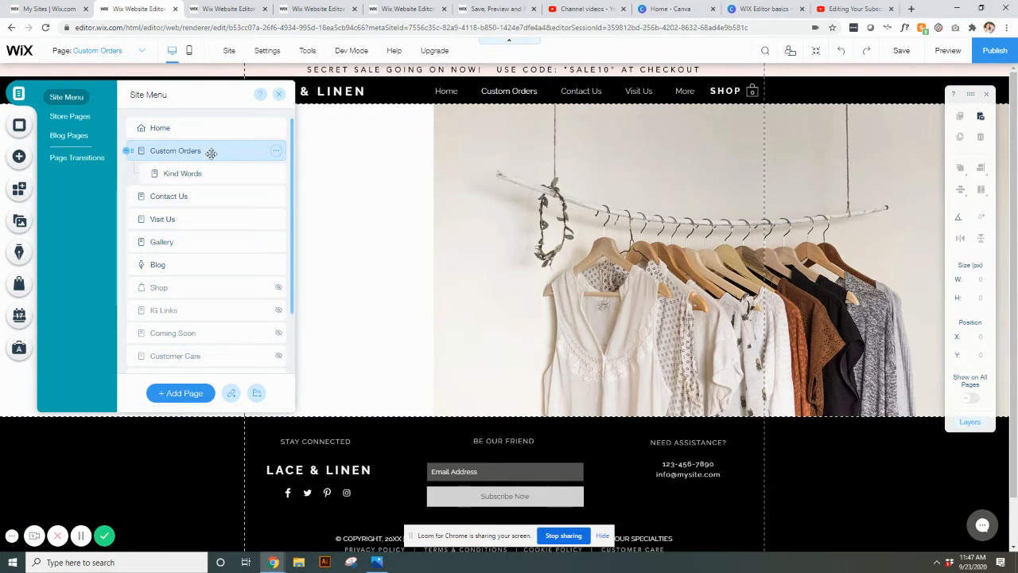
Examine the hidden pages at the end of the site menu and the matching policy links in the footer.
scroll(210, 152, "down", 2)
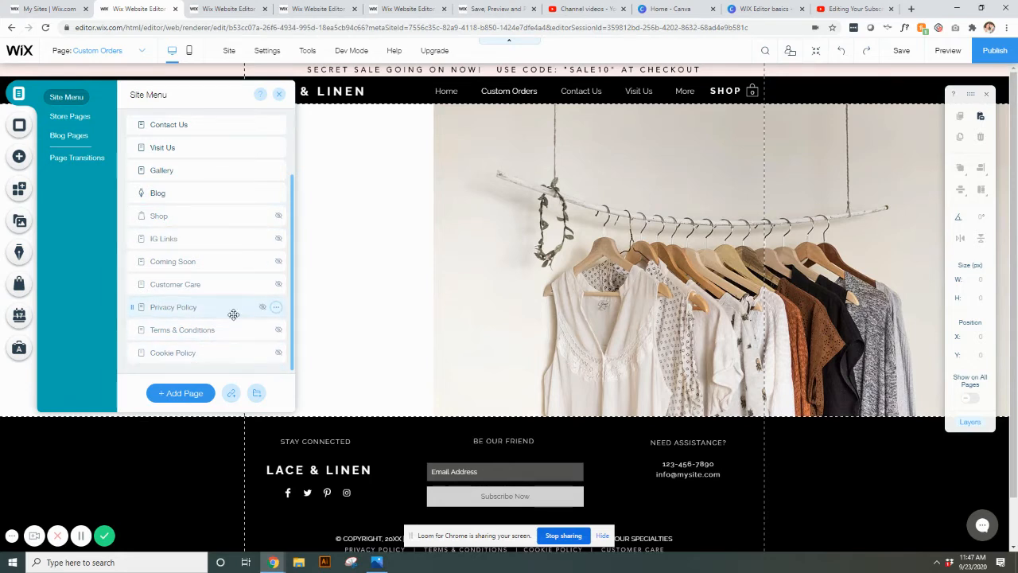
scroll(672, 538, "down", 1)
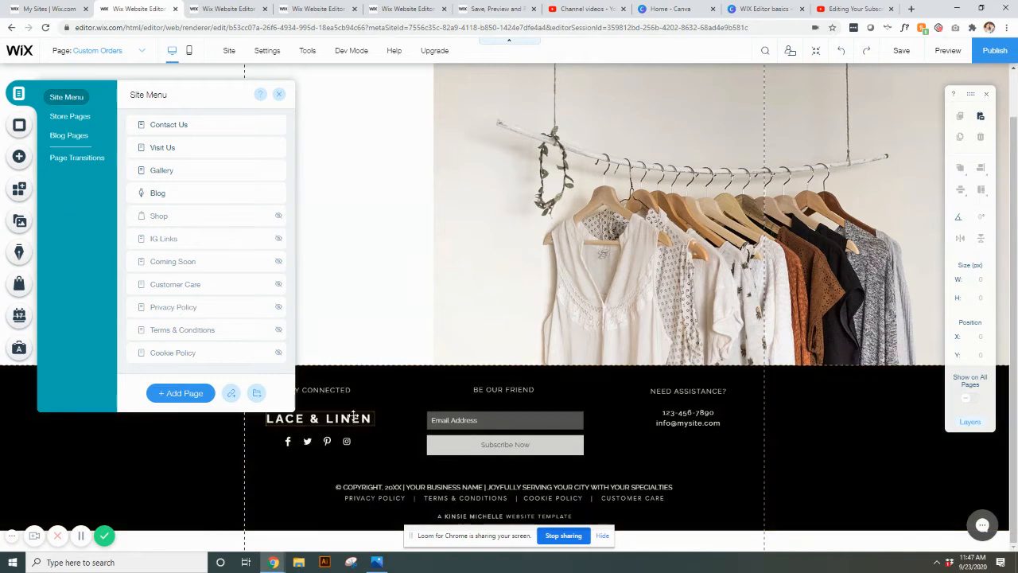
scroll(211, 345, "up", 1)
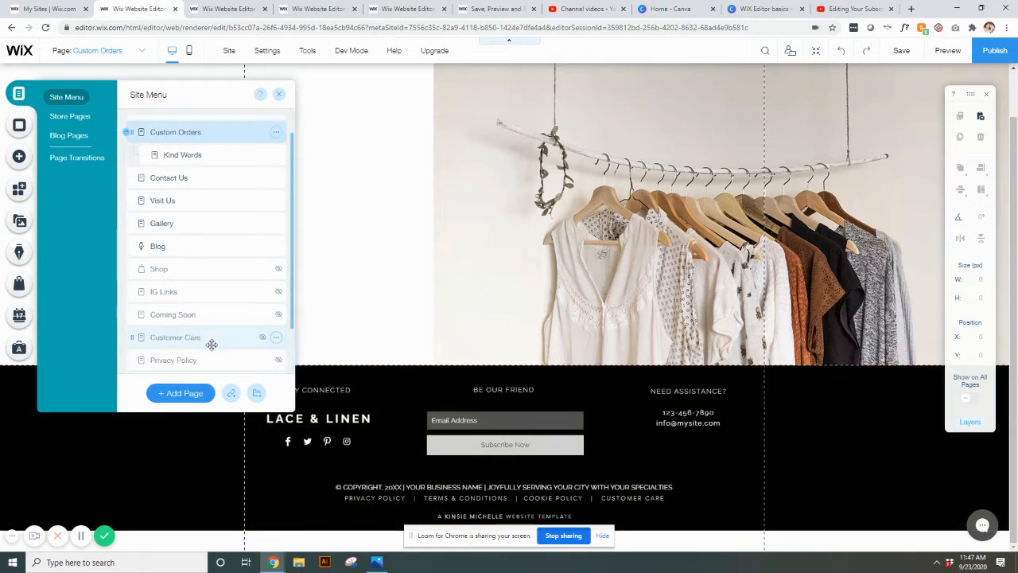
scroll(222, 199, "up", 1)
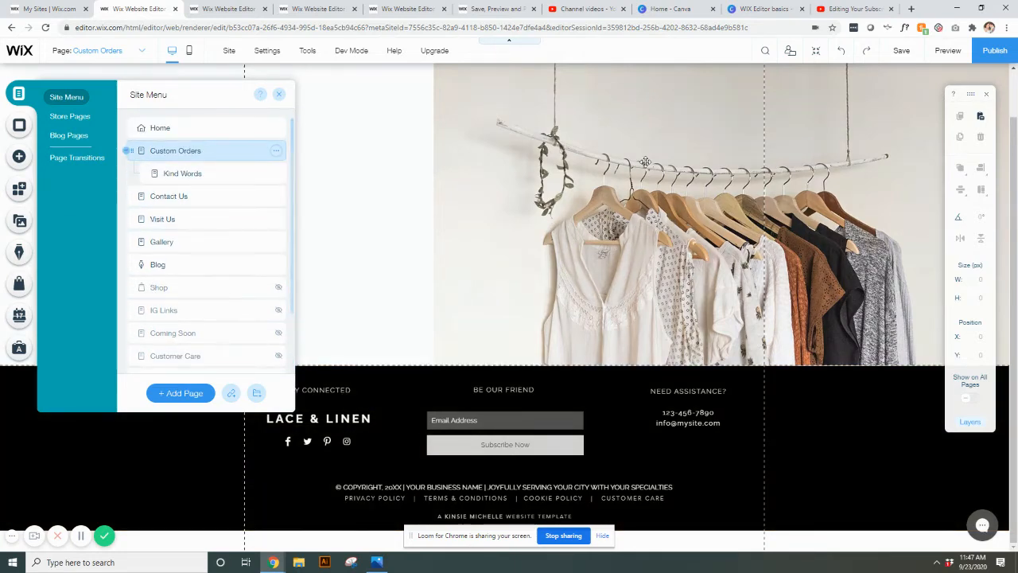
scroll(442, 159, "up", 1)
Select the header's horizontal menu, reopen the site menu and review its visible and hidden pages.
left_click(442, 89)
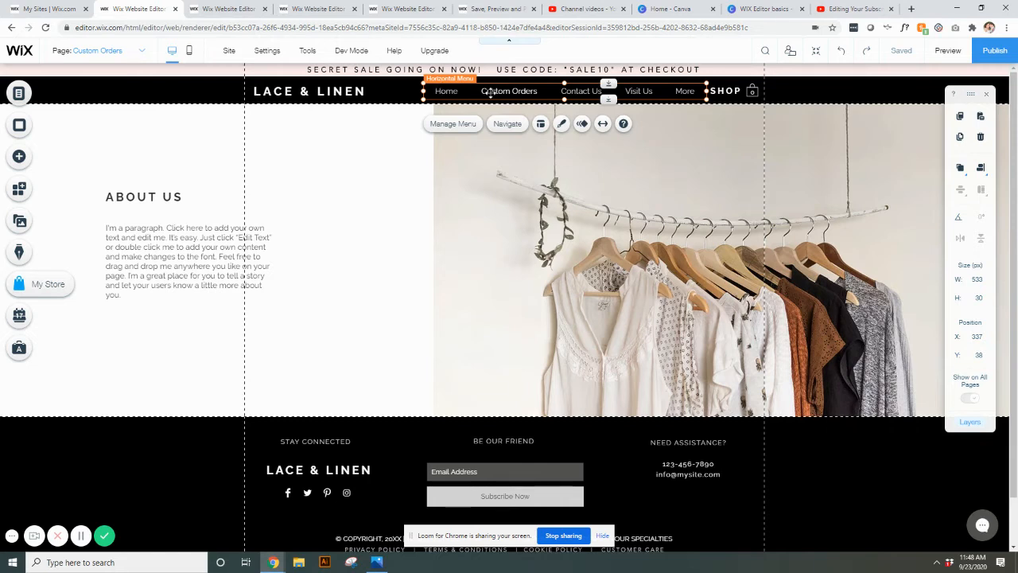
left_click(19, 94)
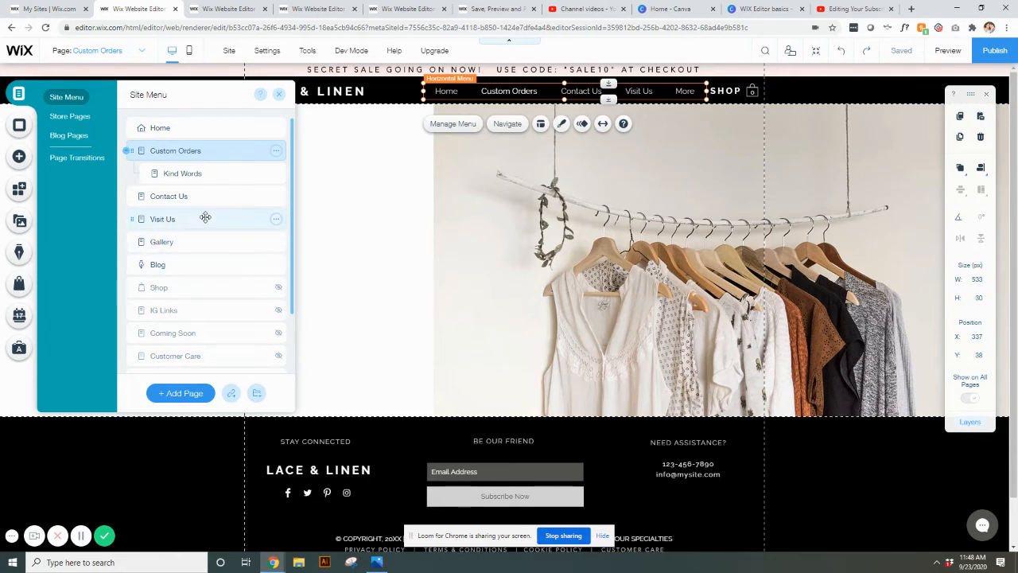
scroll(205, 217, "down", 1)
scroll(205, 216, "down", 1)
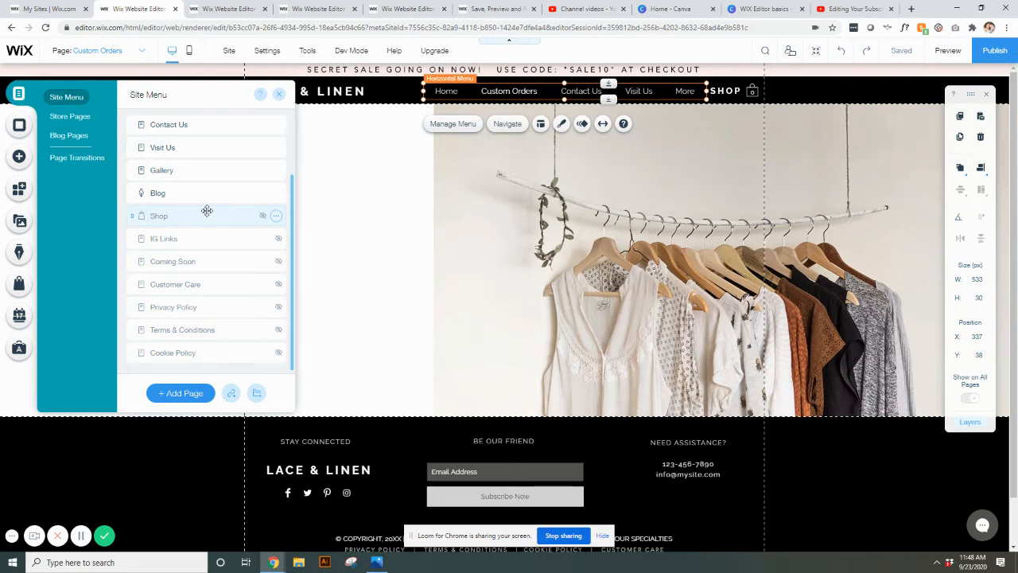
scroll(205, 211, "up", 2)
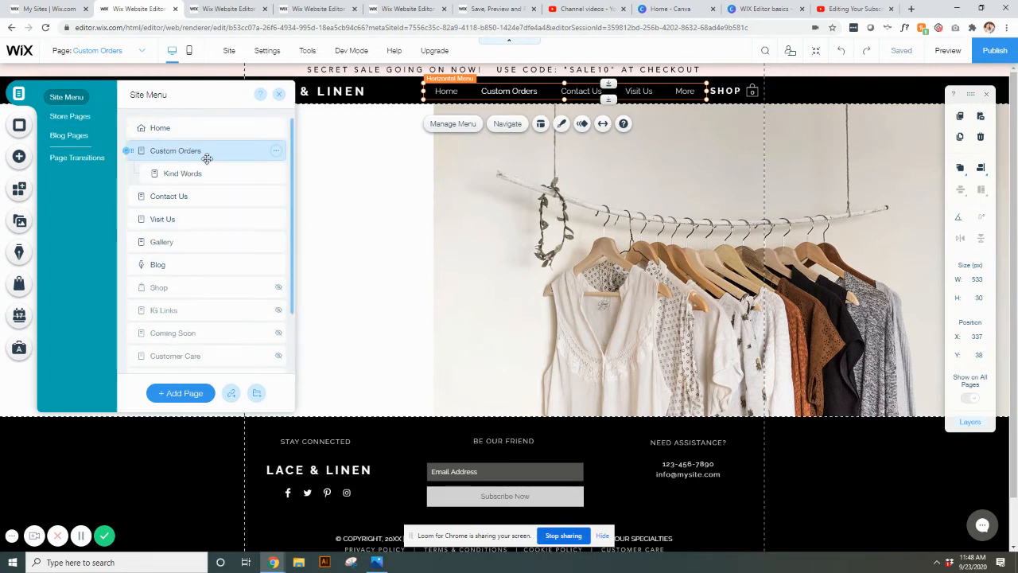
mouse_move(207, 158)
left_mouse_down()
mouse_move(209, 262)
mouse_move(188, 153)
left_mouse_up()
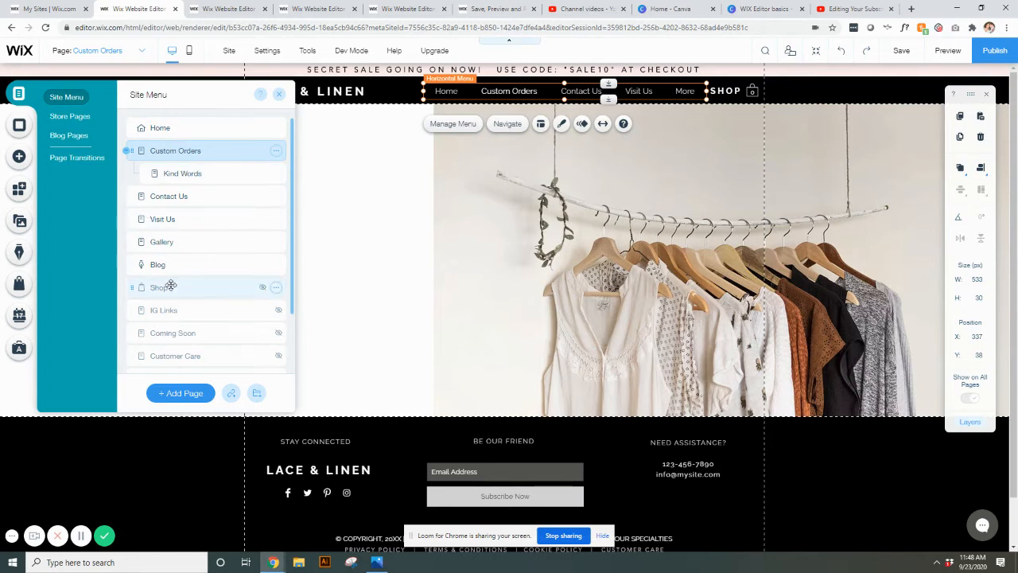
scroll(216, 256, "down", 2)
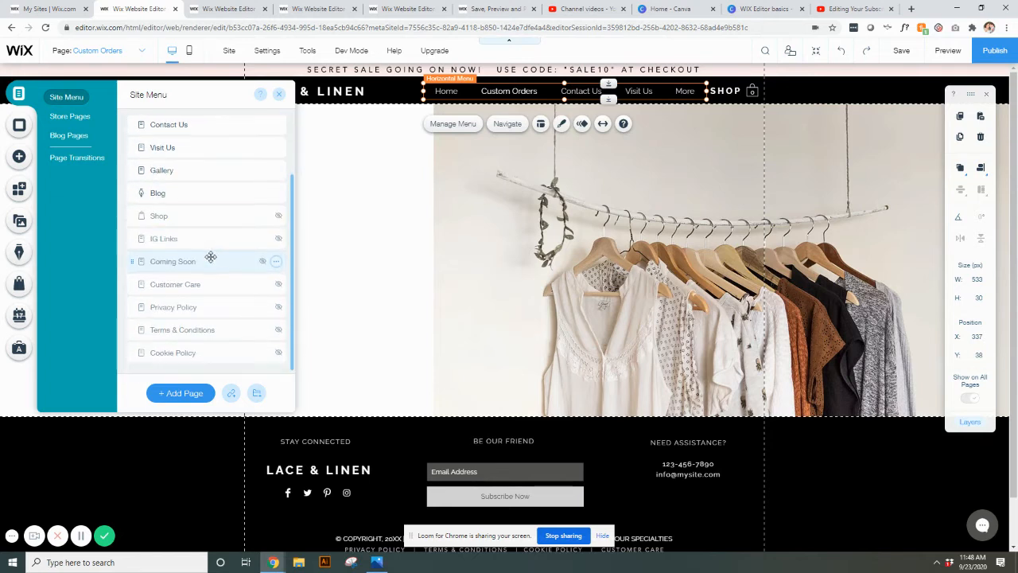
scroll(210, 256, "up", 2)
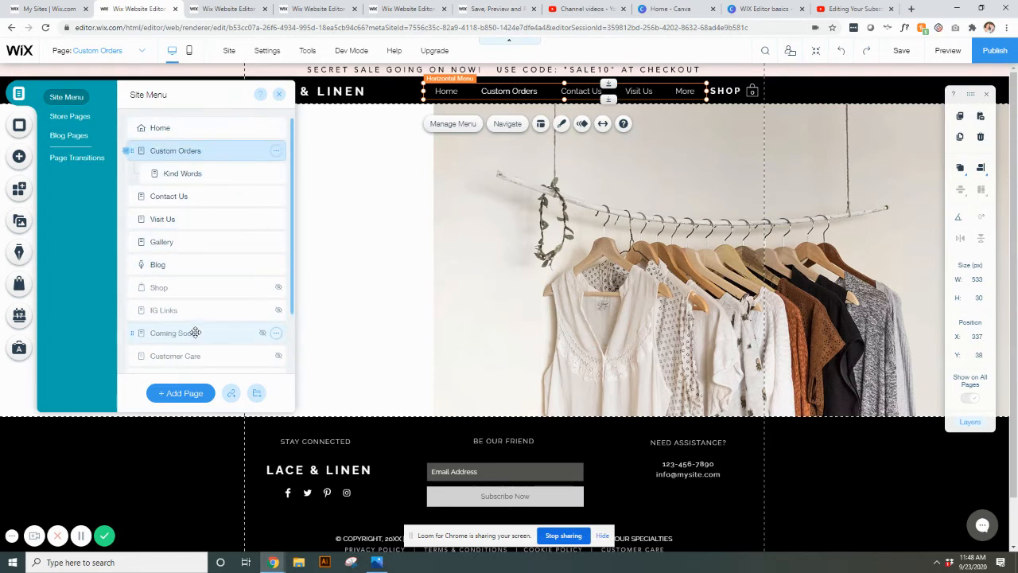
Add a new page to the site menu and name it SAMPLE.
left_click(179, 393)
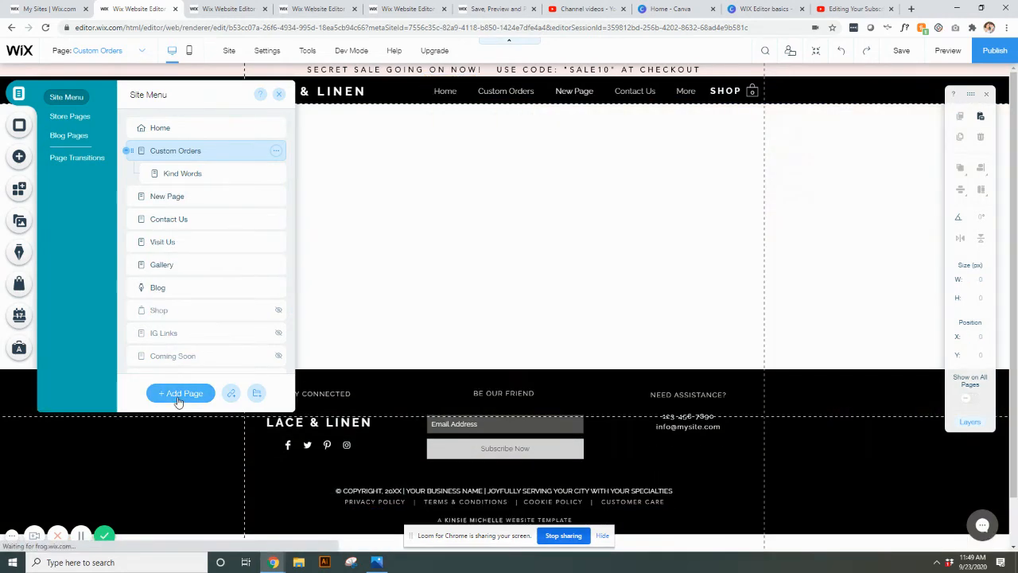
type("SAMPLE")
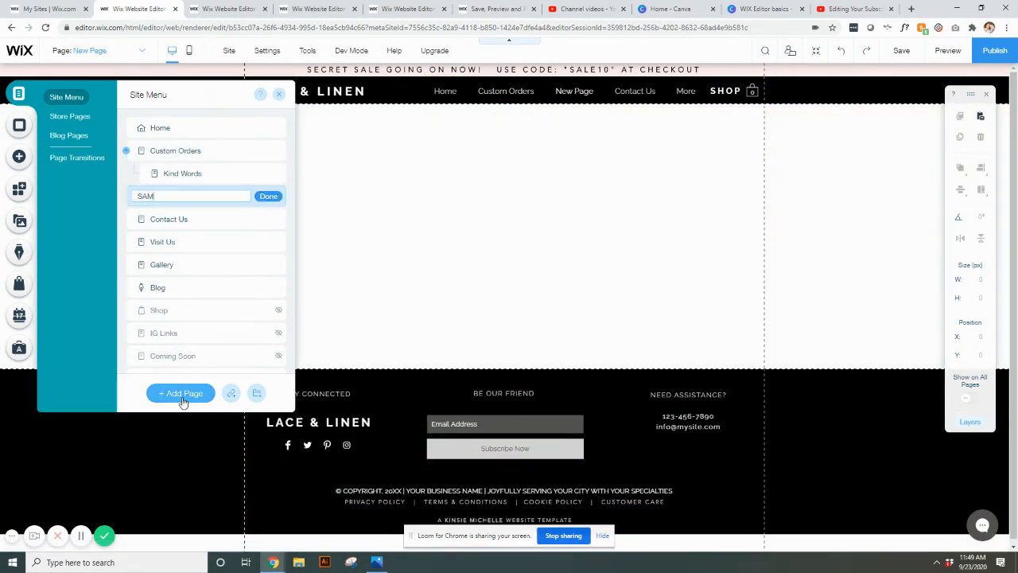
left_click(269, 198)
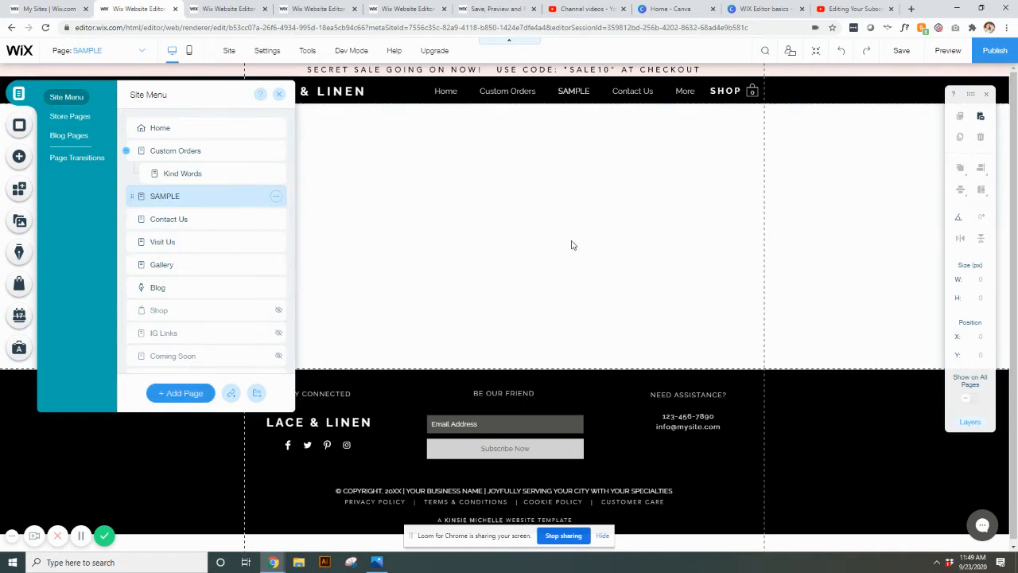
Delete the SAMPLE page from the site menu.
left_click(276, 198)
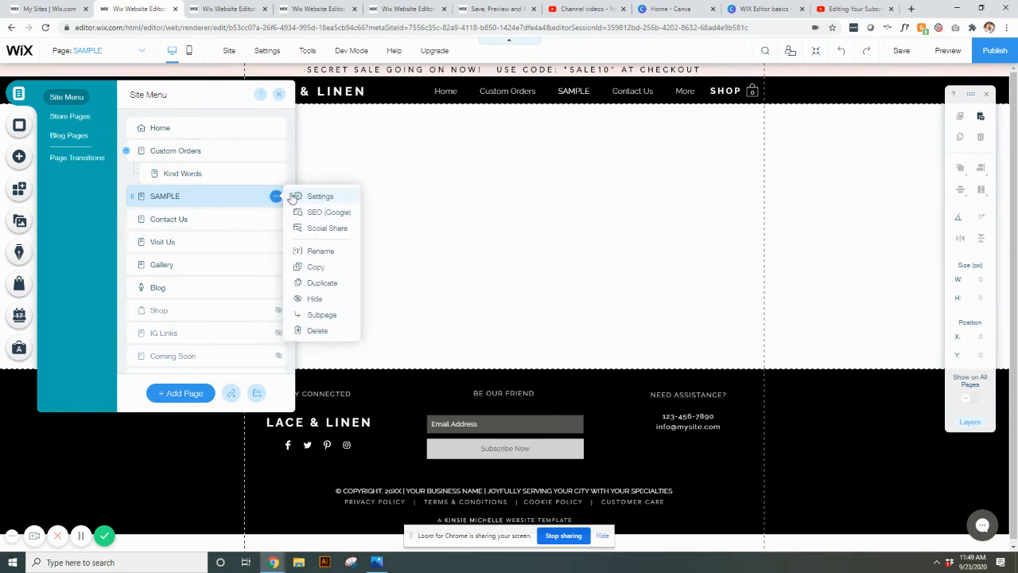
left_click(326, 331)
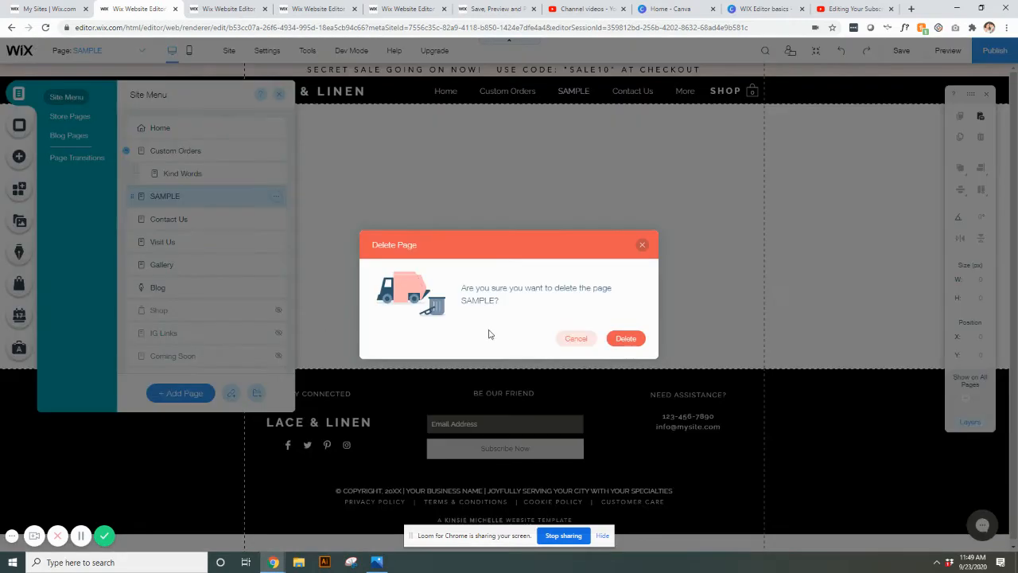
left_click(626, 340)
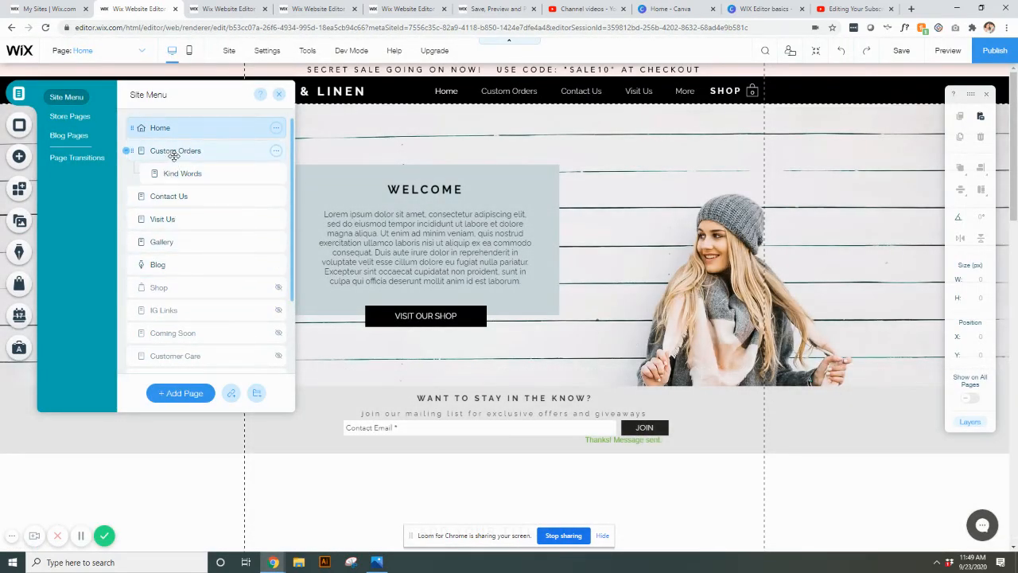
Duplicate the Custom Orders page in the site menu, keeping the name Copy of Custom Orders.
left_click(173, 199)
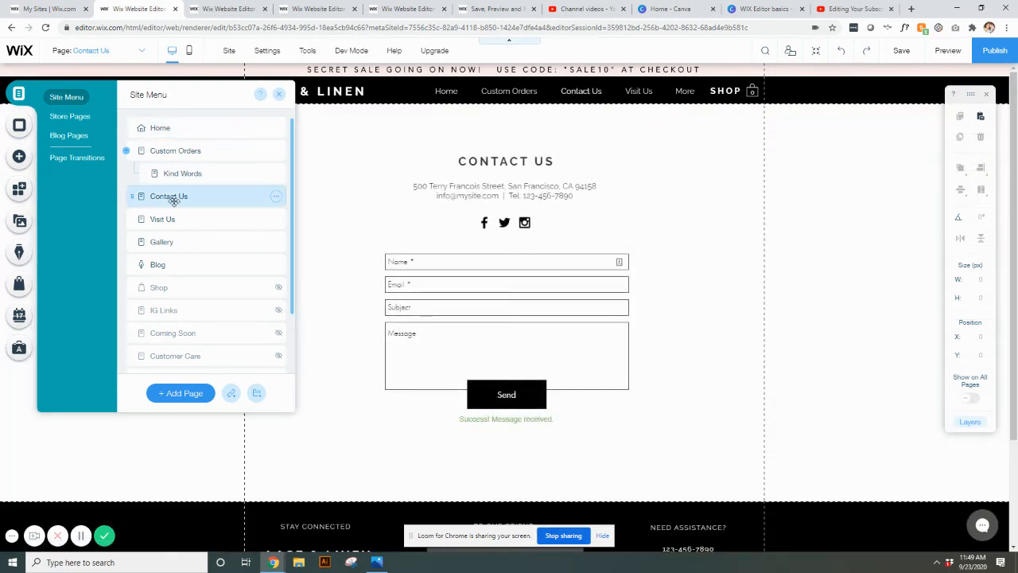
left_click(180, 155)
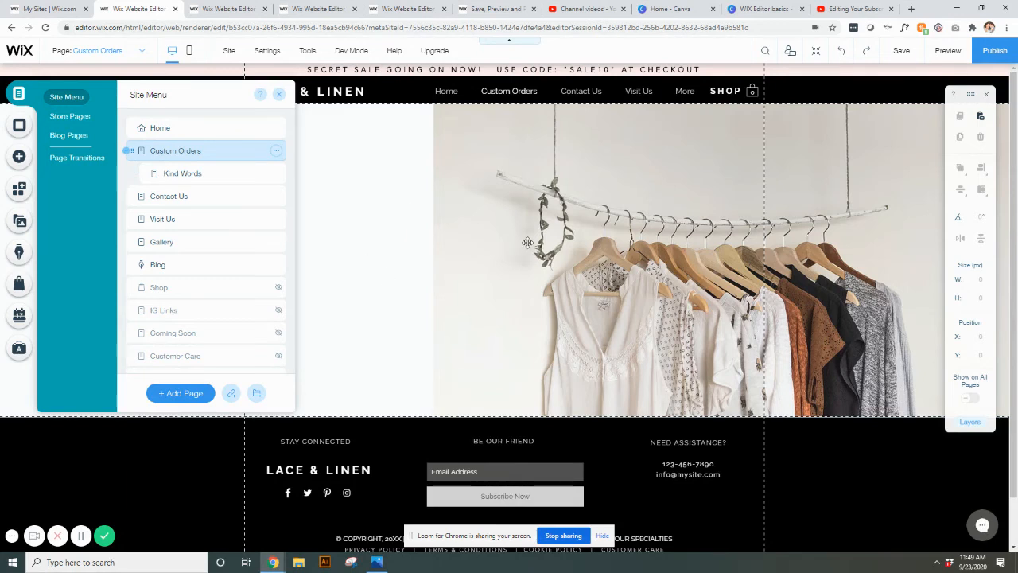
left_click(275, 154)
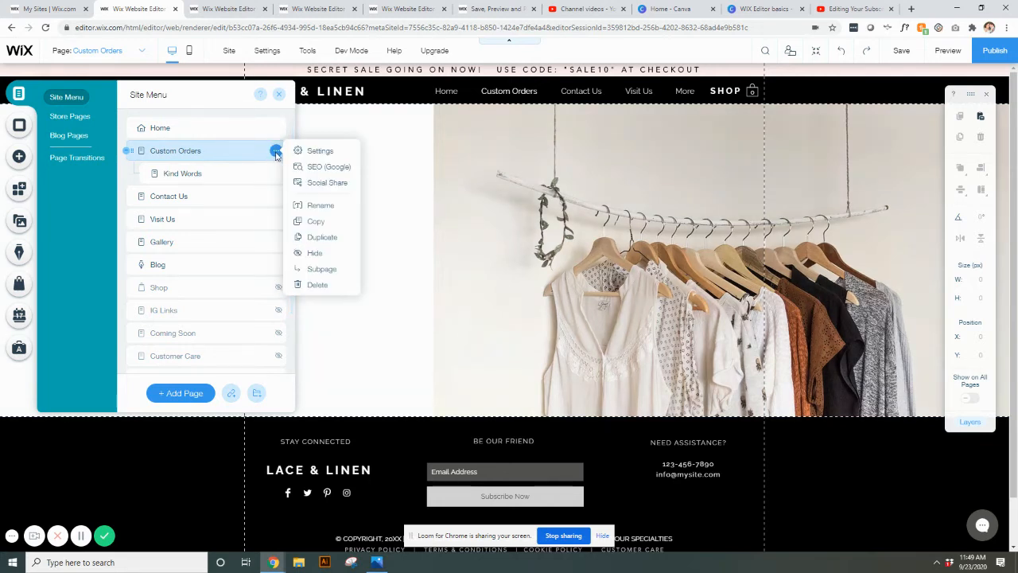
left_click(312, 238)
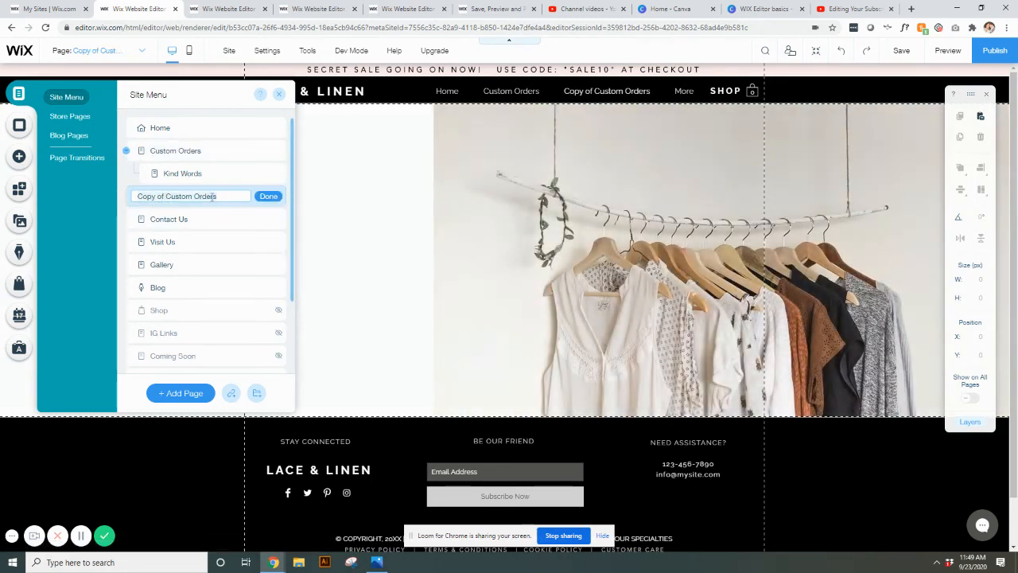
left_click(268, 196)
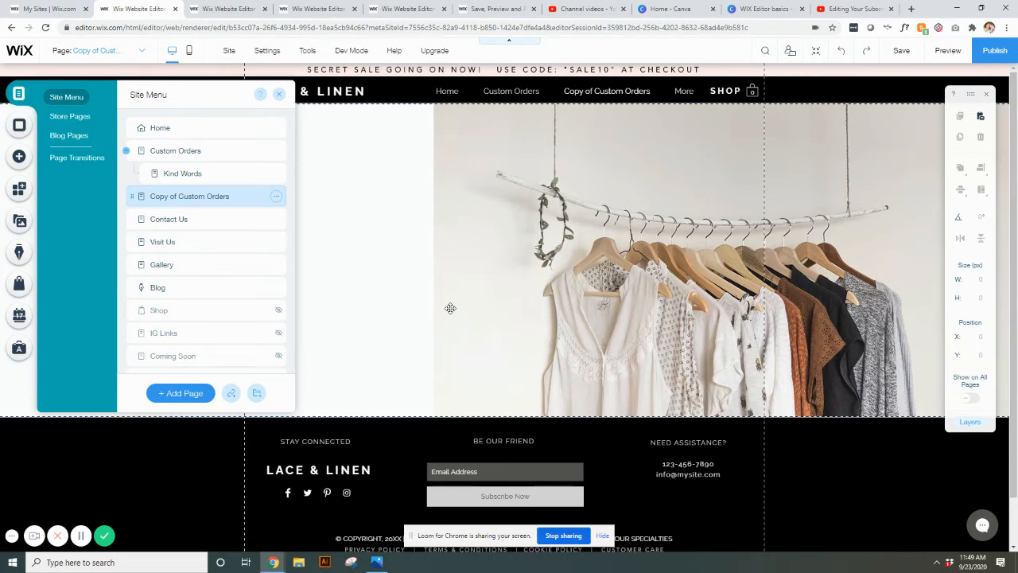
Delete the Copy of Custom Orders page from the site menu.
left_click(276, 197)
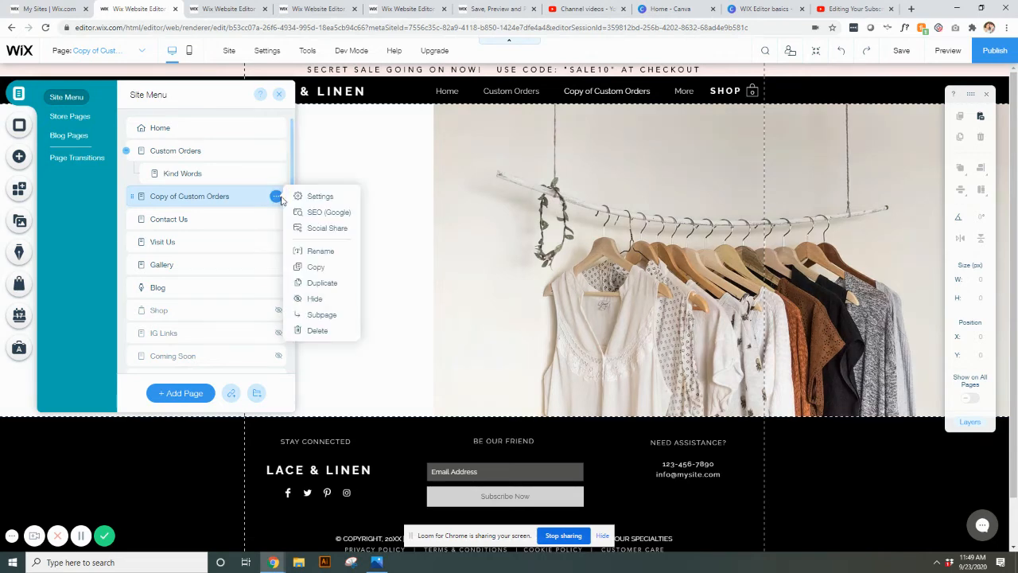
left_click(319, 330)
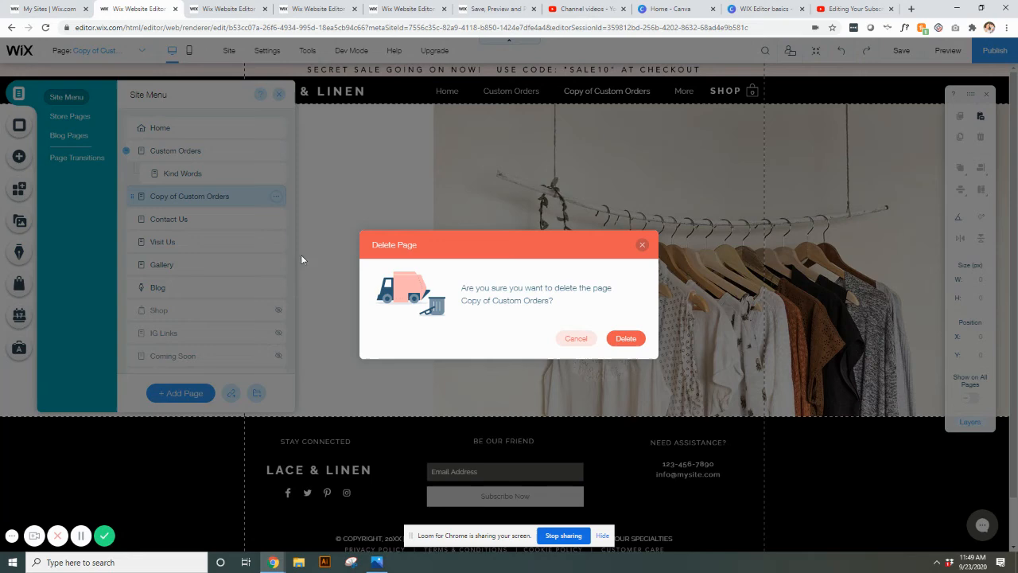
left_click(624, 339)
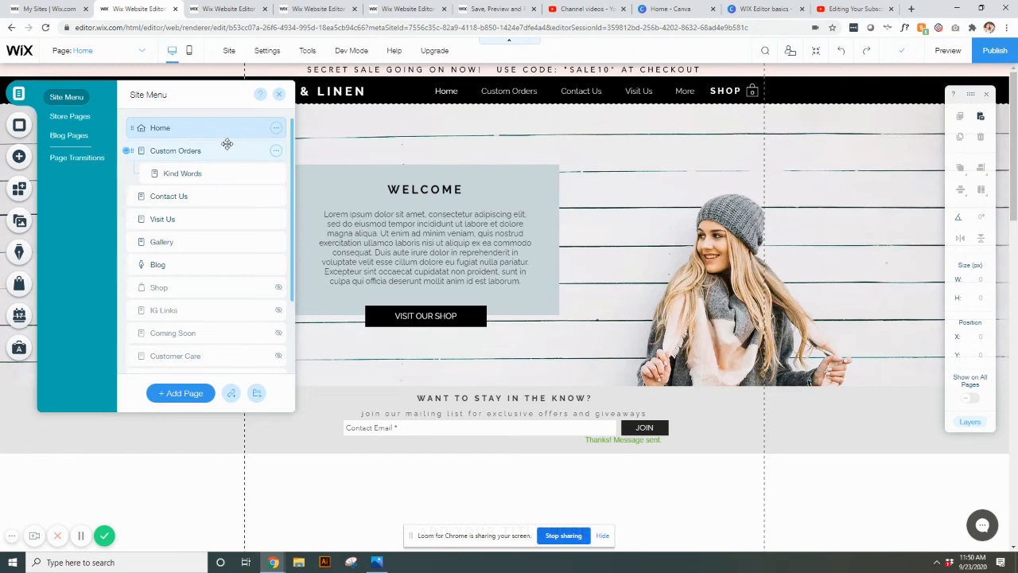
Reopen the site menu and use it to visit the Custom Orders, Contact Us and Gallery pages.
left_click(278, 96)
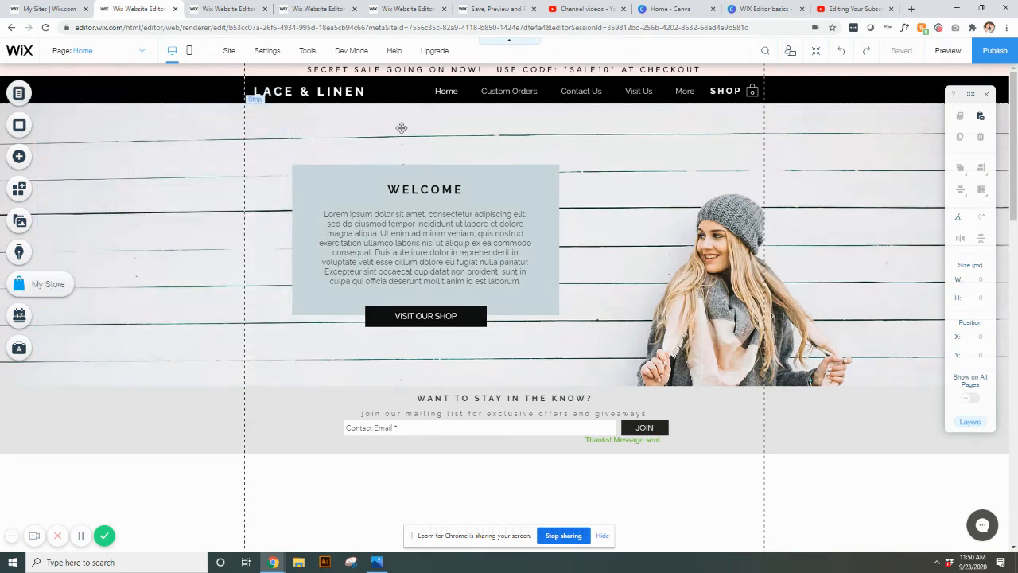
left_click(19, 94)
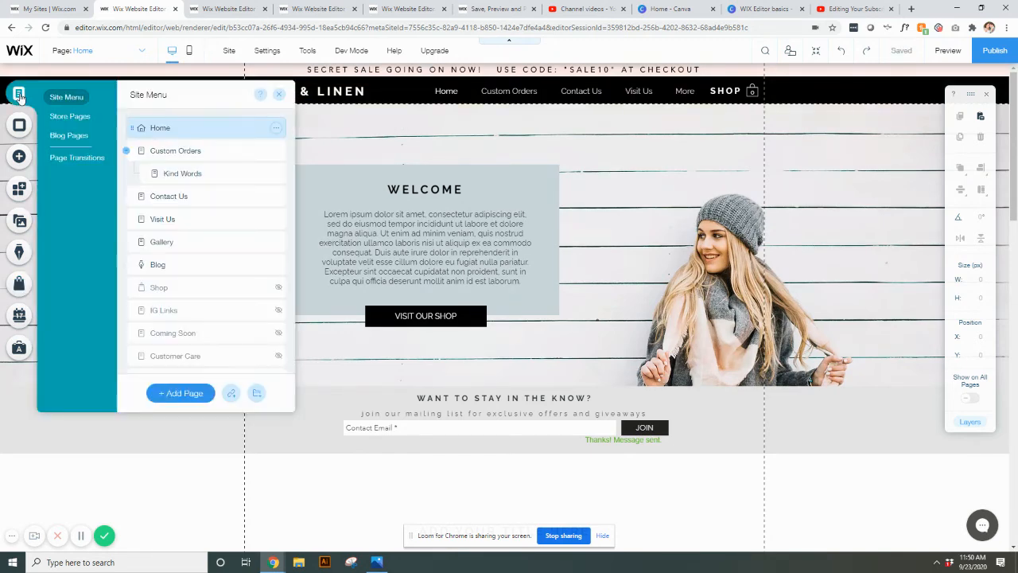
left_click(220, 151)
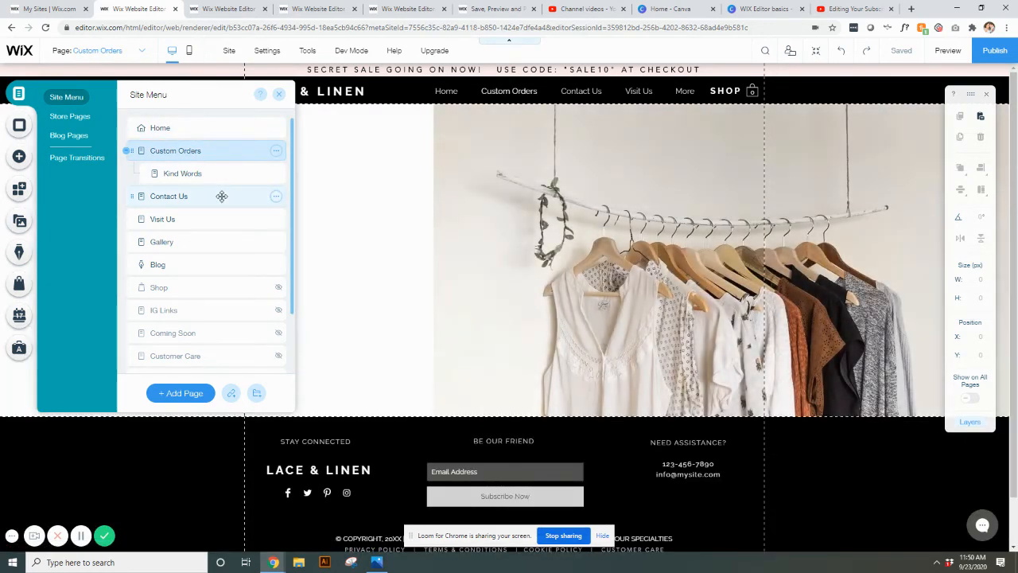
left_click(222, 197)
left_click(222, 242)
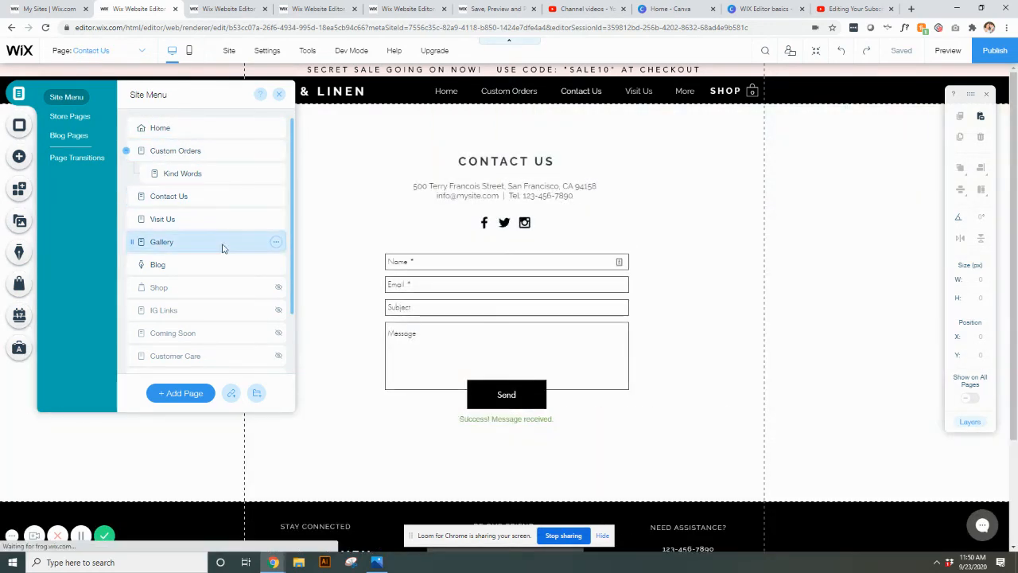
Leave the site menu and view the full list of site, store and blog pages in the page switcher.
left_click(732, 204)
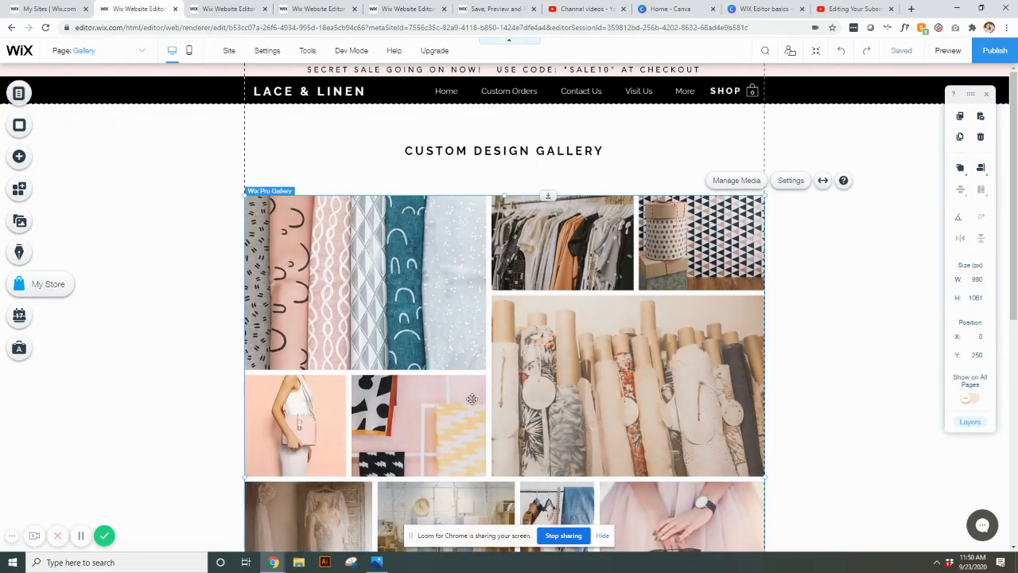
left_click(142, 51)
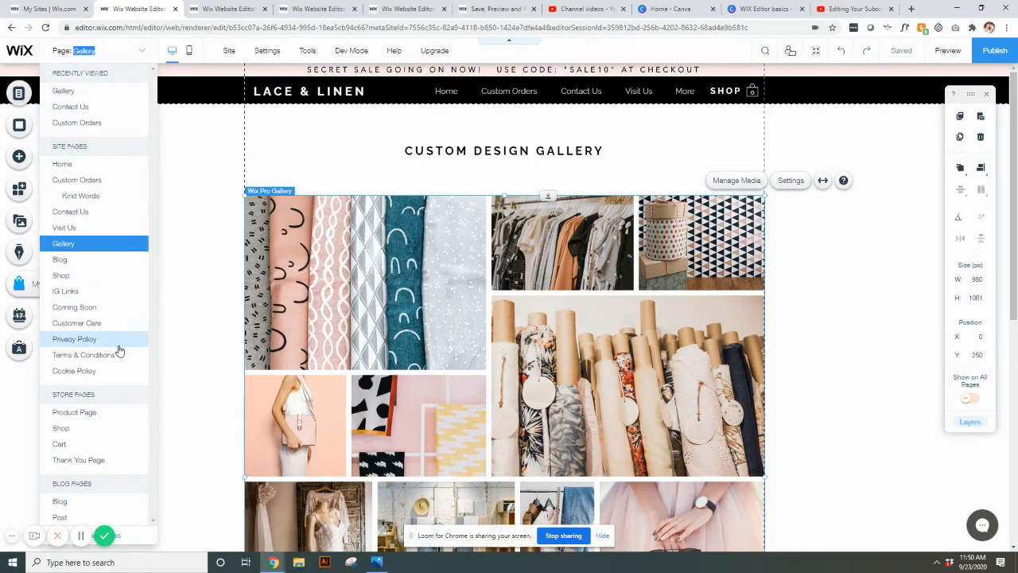
left_click(142, 51)
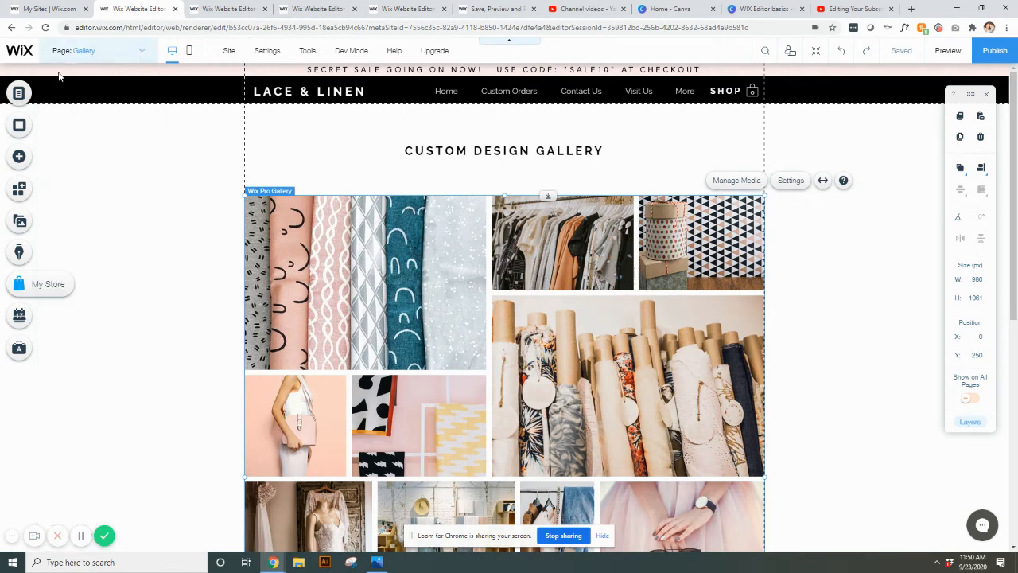
Open the Cart page from the store pages, look at its cart settings and close them.
left_click(17, 95)
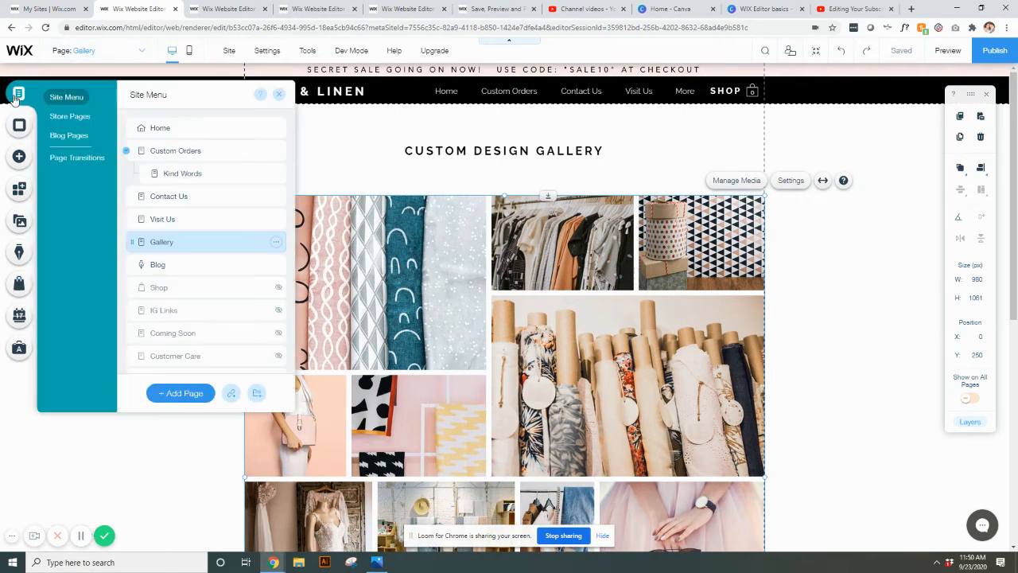
left_click(71, 117)
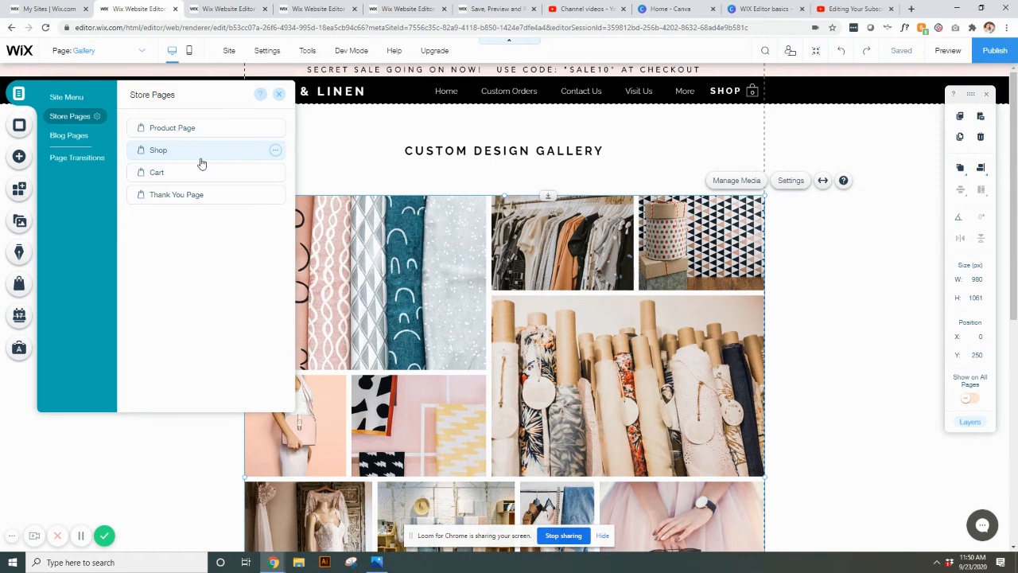
left_click(189, 183)
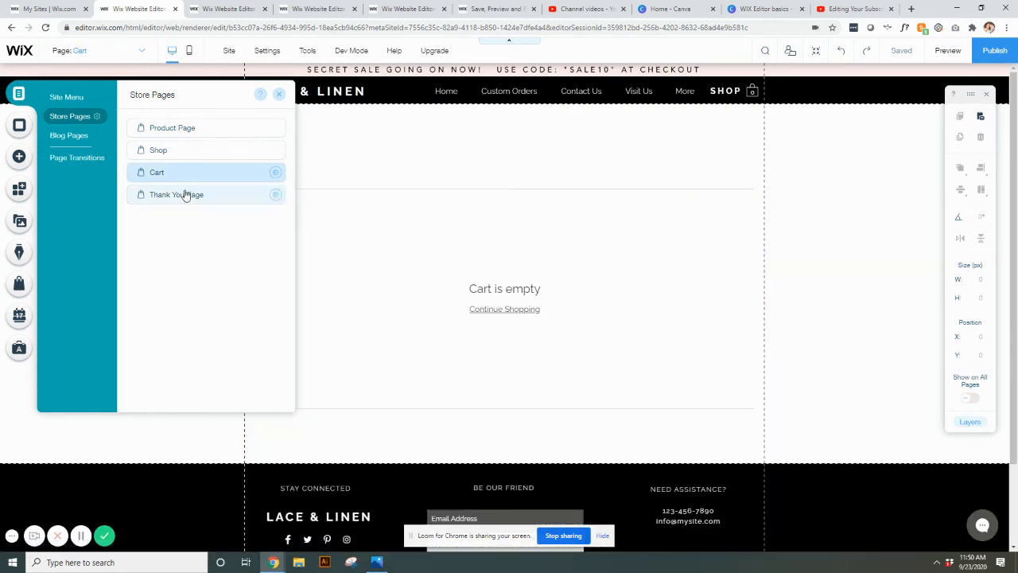
left_click(463, 242)
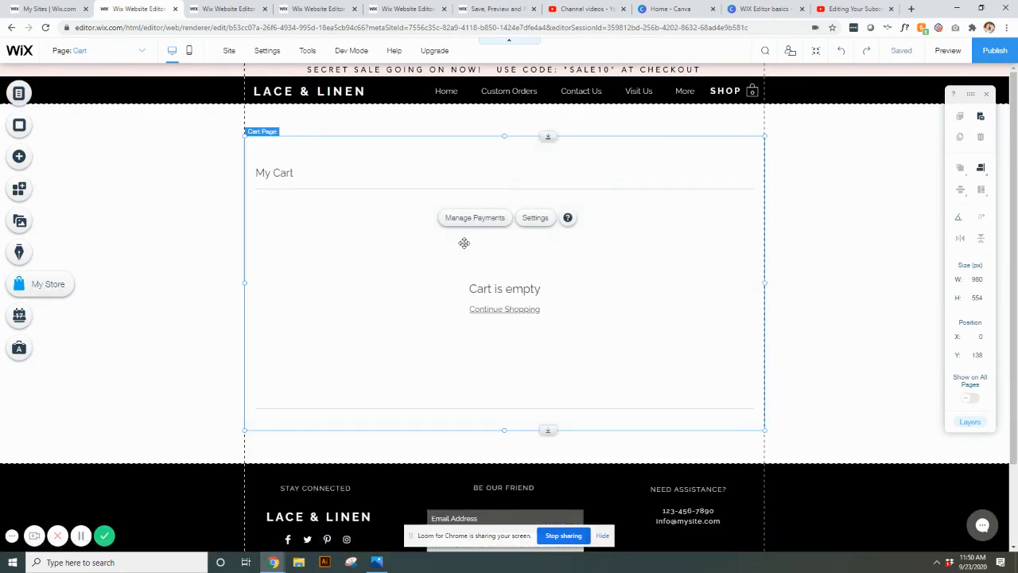
left_click(529, 225)
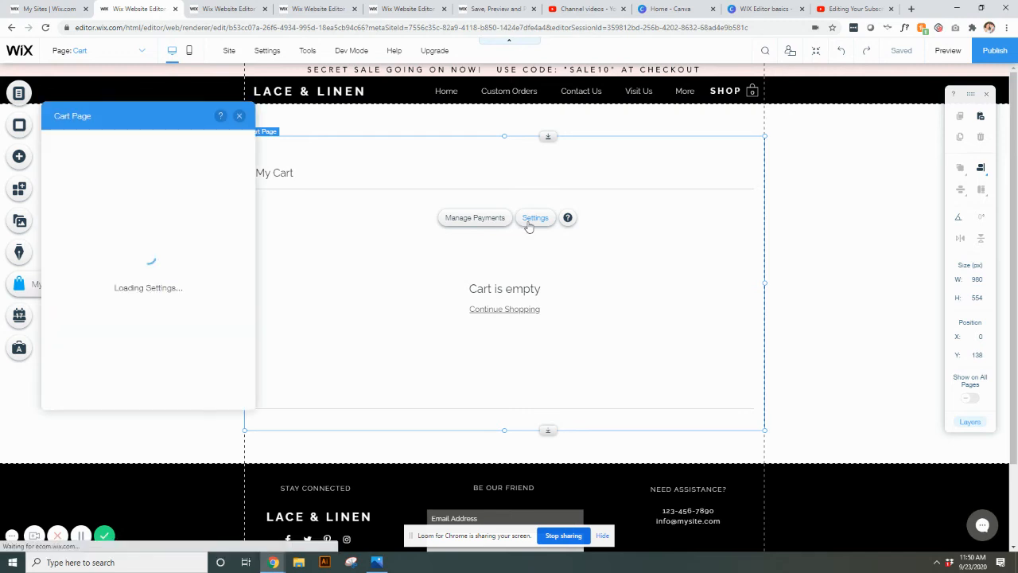
left_click(241, 117)
Review the blog pages and the full list of visible and hidden pages in the site menu.
left_click(23, 92)
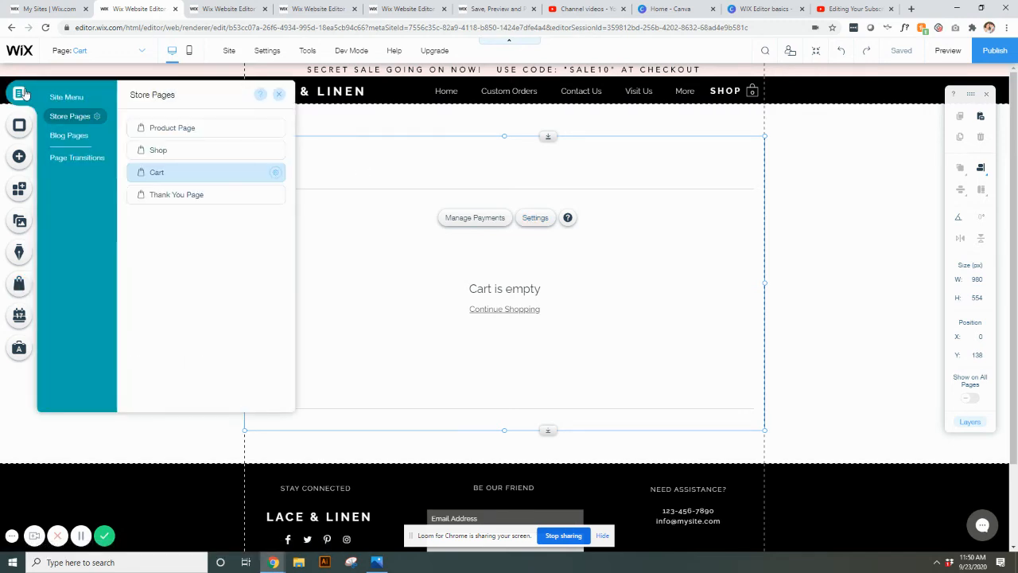
left_click(70, 137)
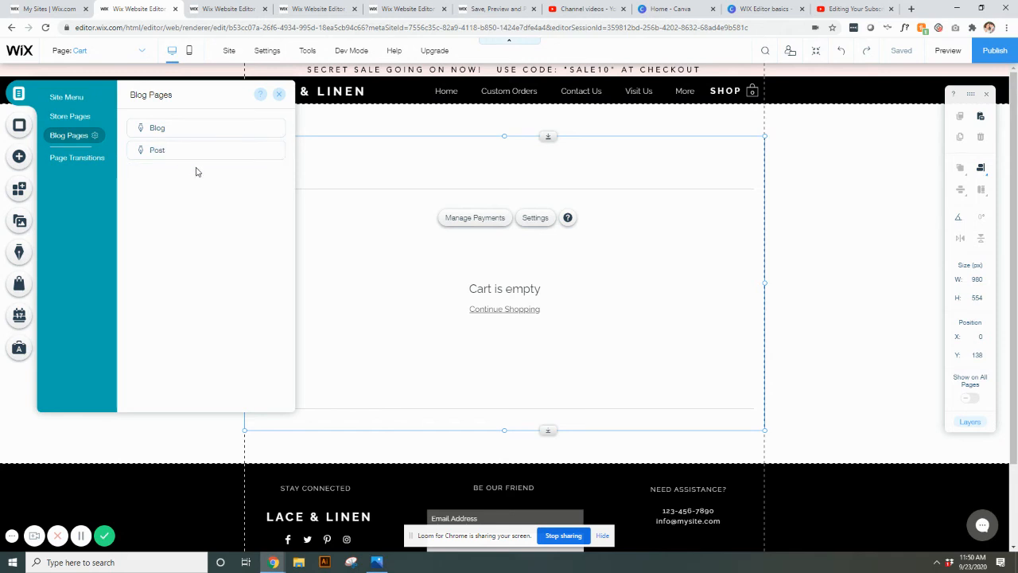
left_click(62, 100)
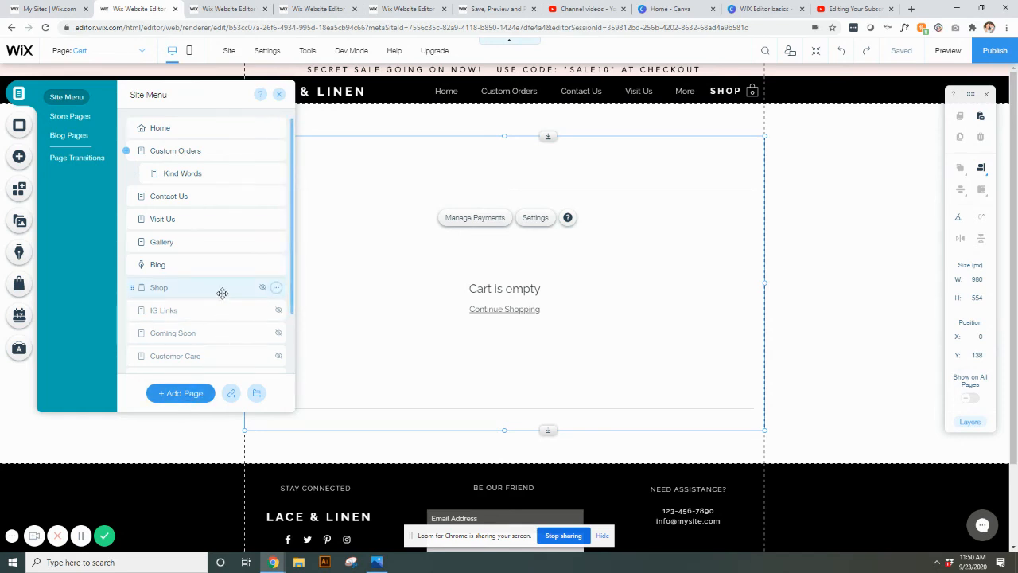
scroll(222, 293, "down", 2)
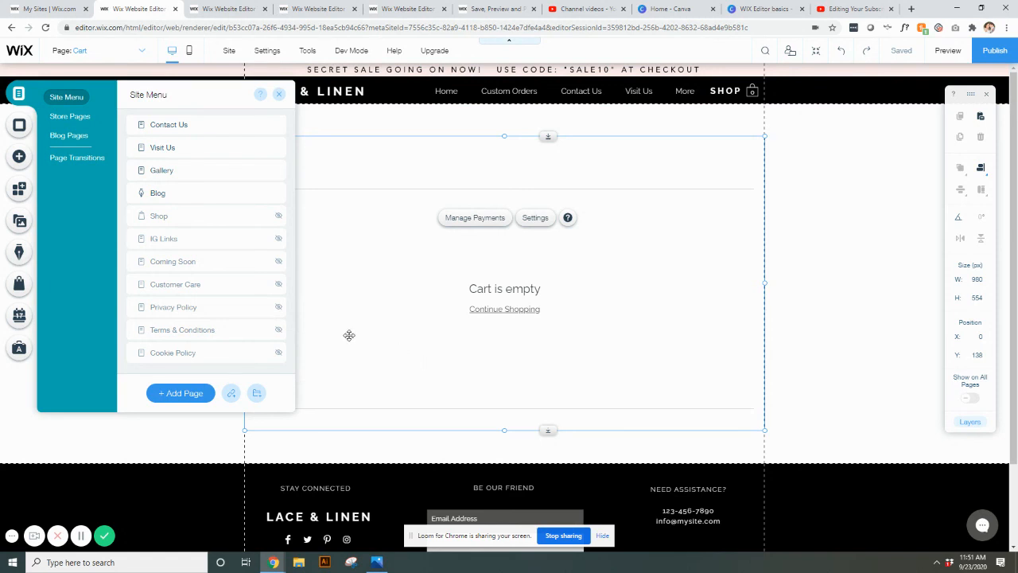
scroll(225, 300, "up", 2)
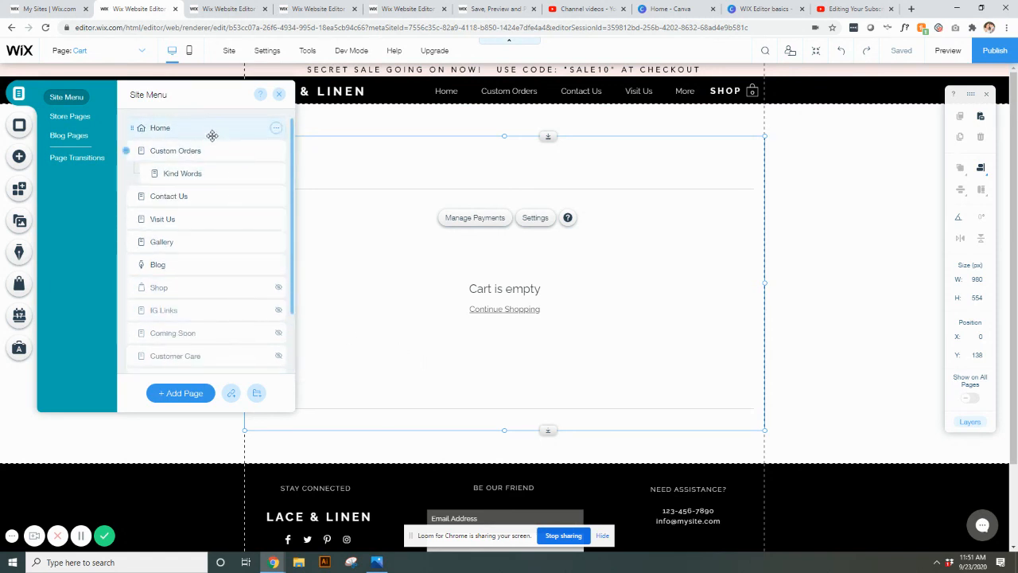